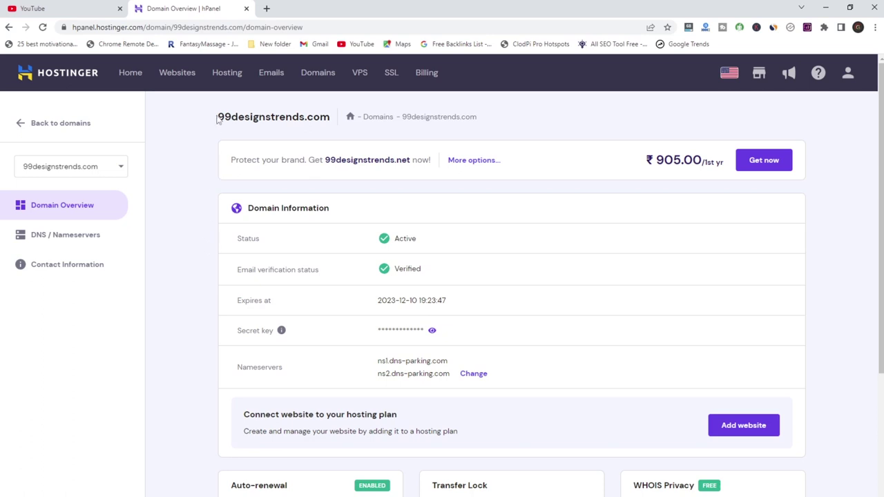
left_click_drag(216, 119, 330, 117)
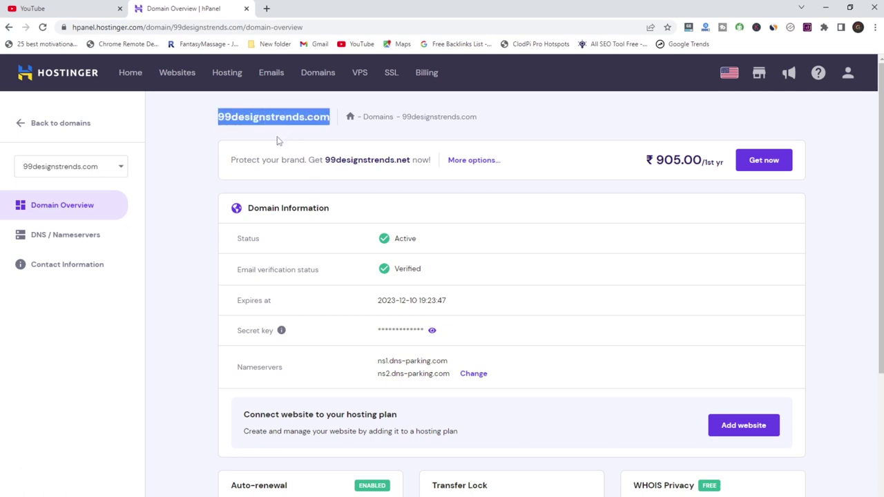
left_click(324, 132)
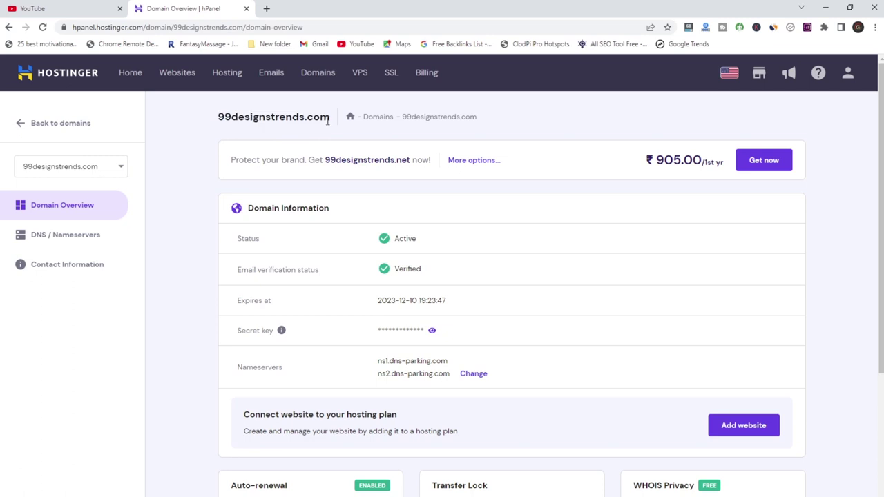
left_click_drag(330, 119, 220, 120)
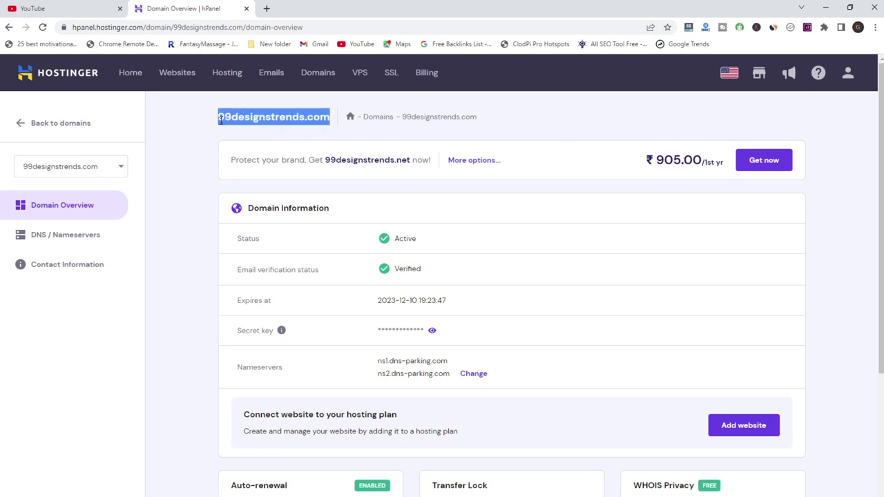
left_click(199, 174)
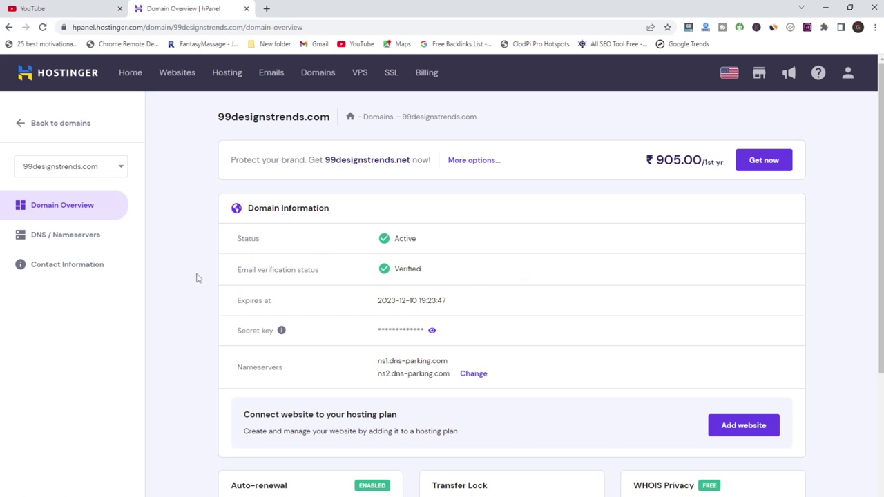
scroll(196, 278, "down", 1)
scroll(196, 277, "up", 1)
- Open the hPanel home page and look over its hosting, domain and email listings
left_click(131, 75)
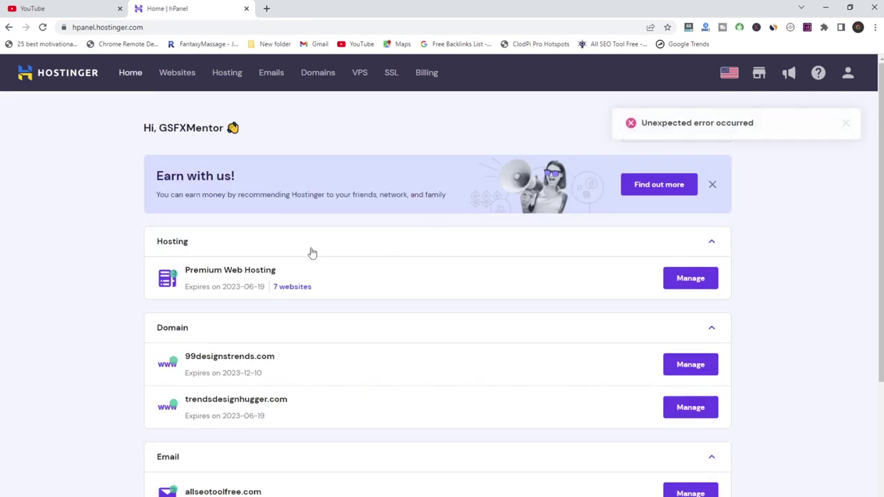
scroll(107, 254, "down", 3)
scroll(108, 253, "up", 3)
scroll(211, 367, "down", 3)
scroll(310, 355, "up", 3)
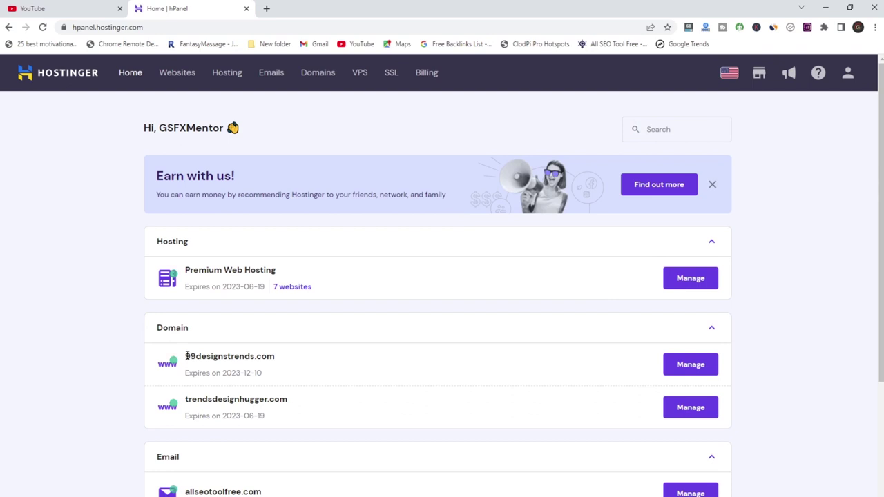
left_click_drag(185, 356, 341, 359)
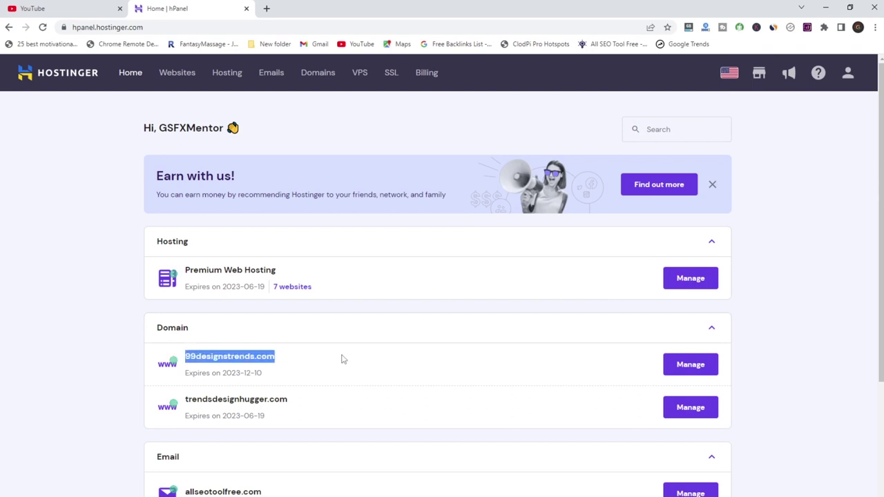
left_click(122, 322)
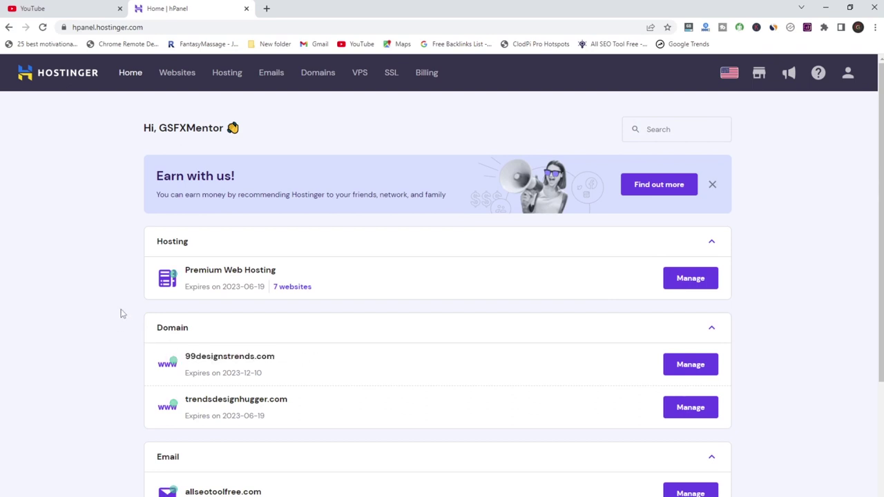
- Open the domain checker for getting a new domain and view its name search and extension prices
left_click(317, 75)
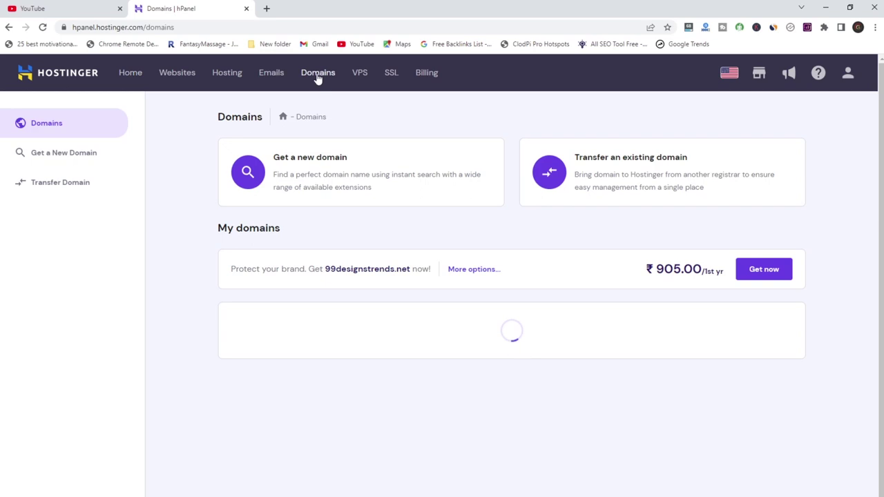
left_click(351, 166)
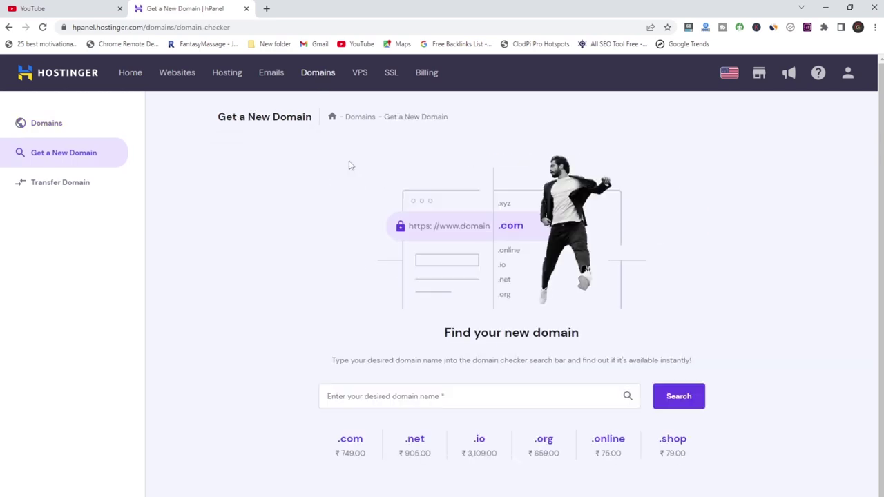
left_click(386, 401)
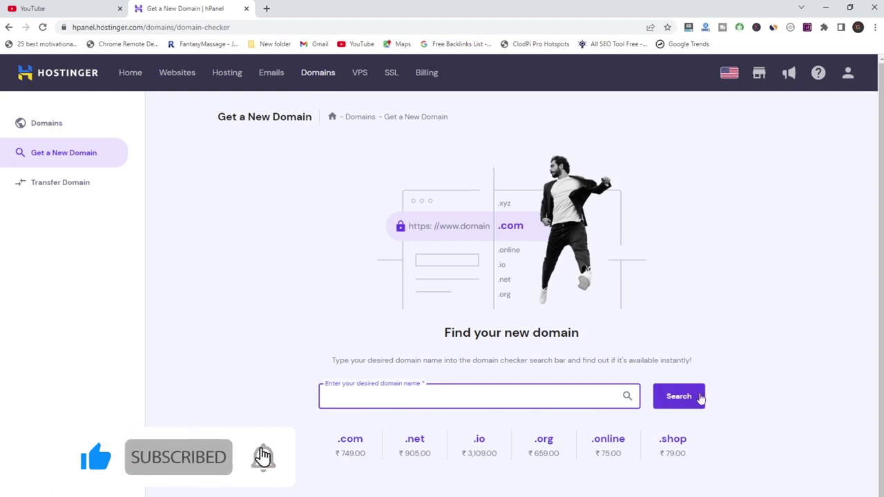
scroll(299, 346, "down", 1)
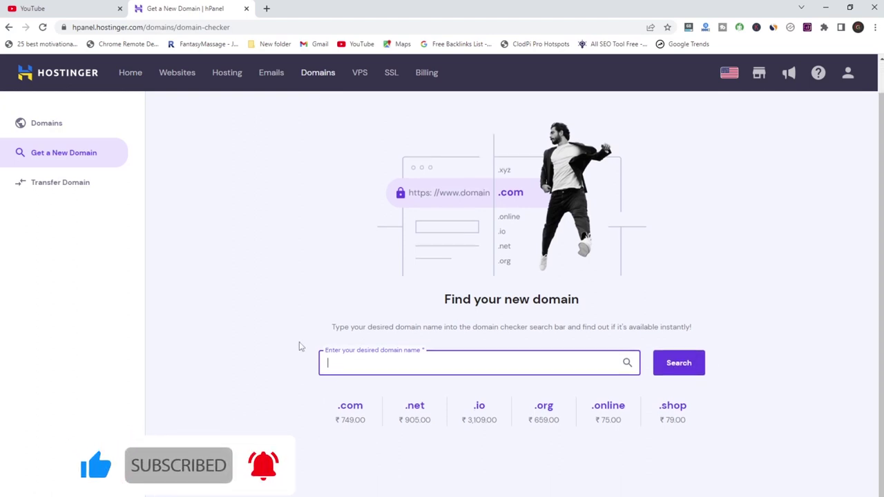
scroll(291, 346, "up", 1)
left_click(282, 344)
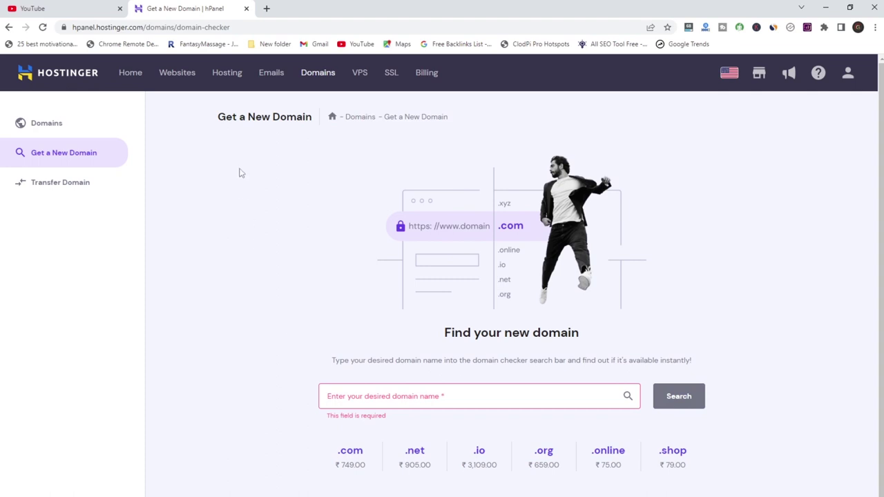
- Return to the hPanel home page and examine the 99designstrends.com entry with its expiry date
left_click(135, 72)
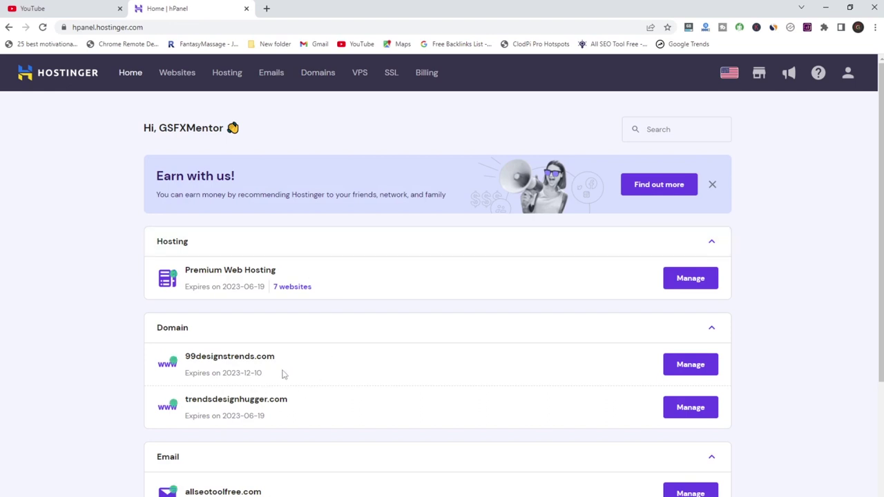
left_click_drag(270, 380, 183, 362)
left_click(321, 371)
left_click_drag(278, 377, 184, 359)
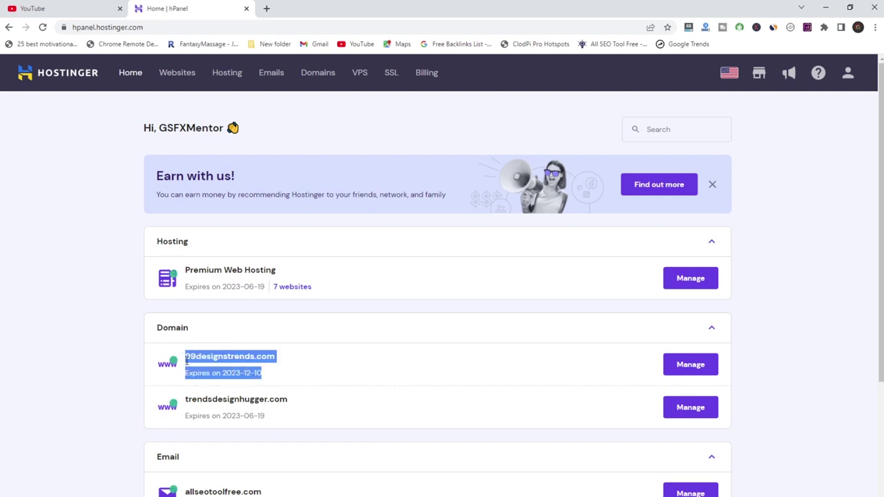
left_click(330, 376)
left_click_drag(282, 379, 185, 366)
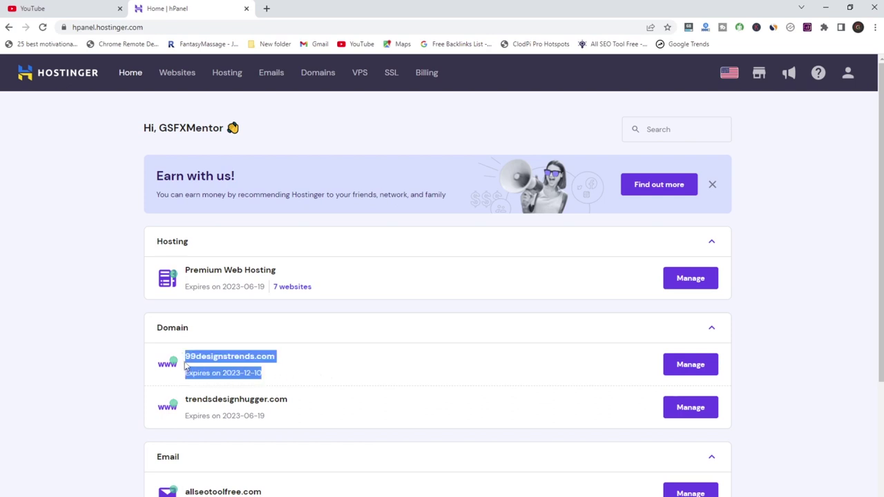
left_click(283, 380)
left_click_drag(283, 380, 187, 360)
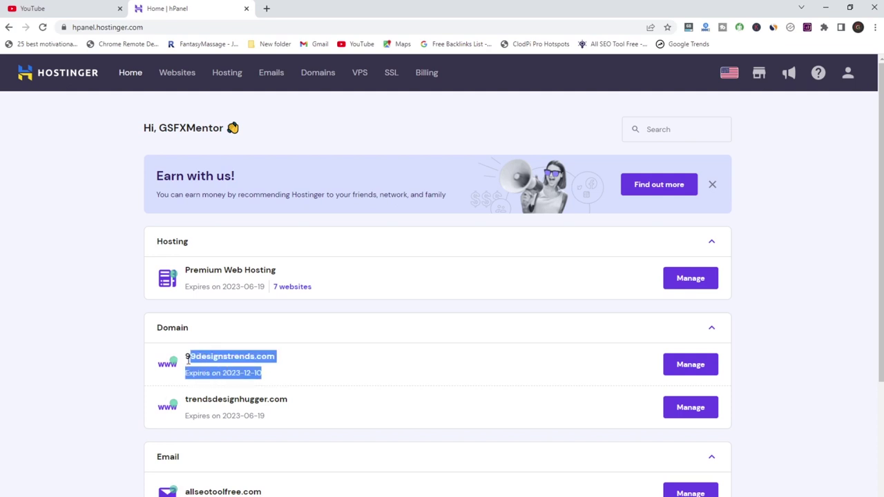
left_click(309, 377)
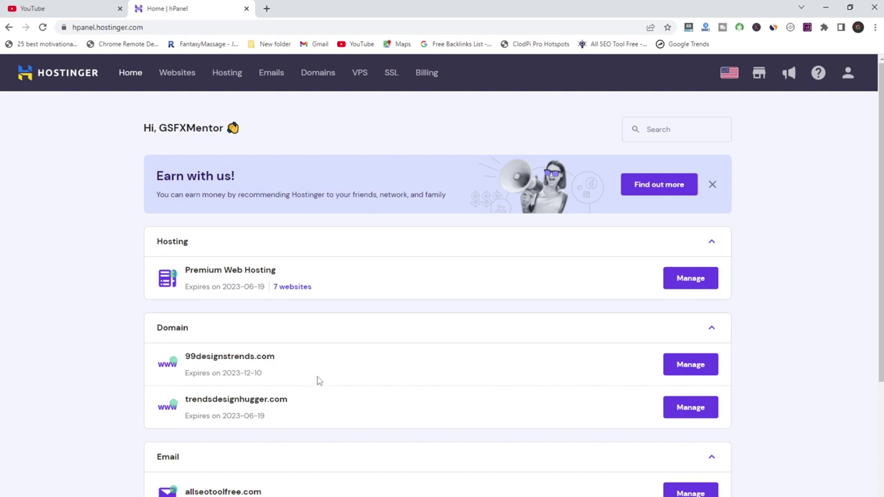
- Open a blank browser tab and return to the domain list on the hPanel home page
left_click(267, 8)
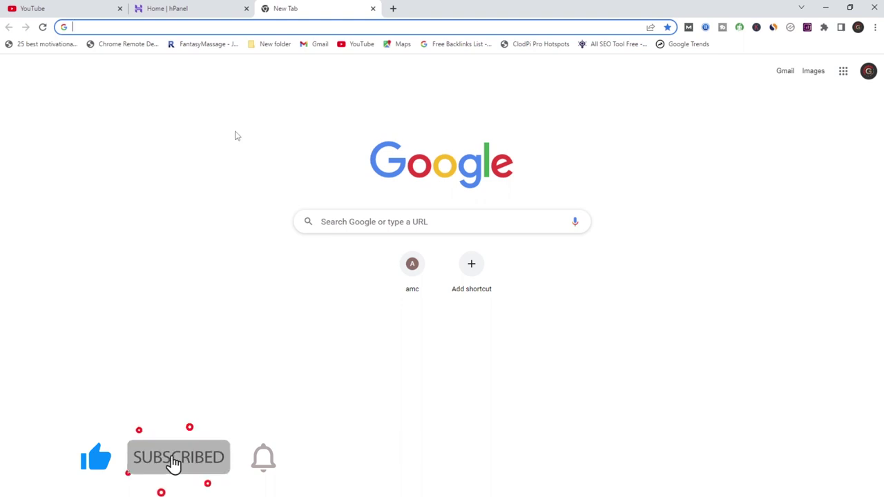
left_click(200, 8)
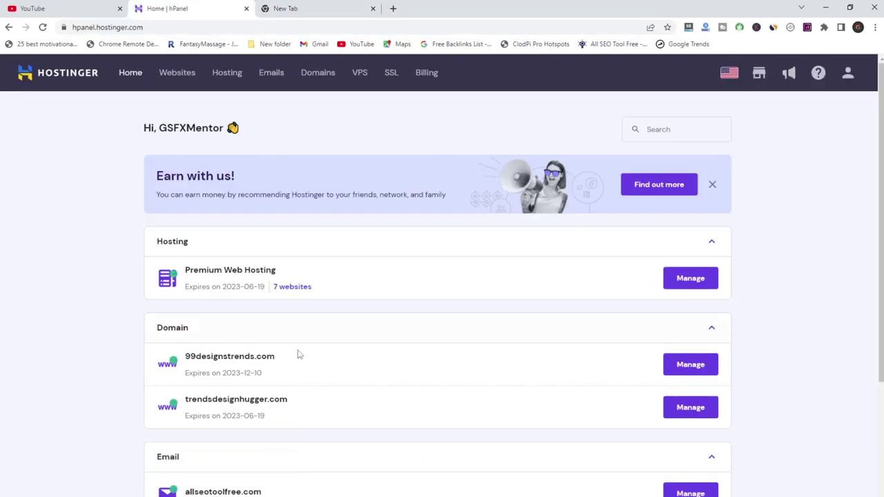
double_click(255, 357)
left_click(94, 306)
scroll(364, 352, "down", 2)
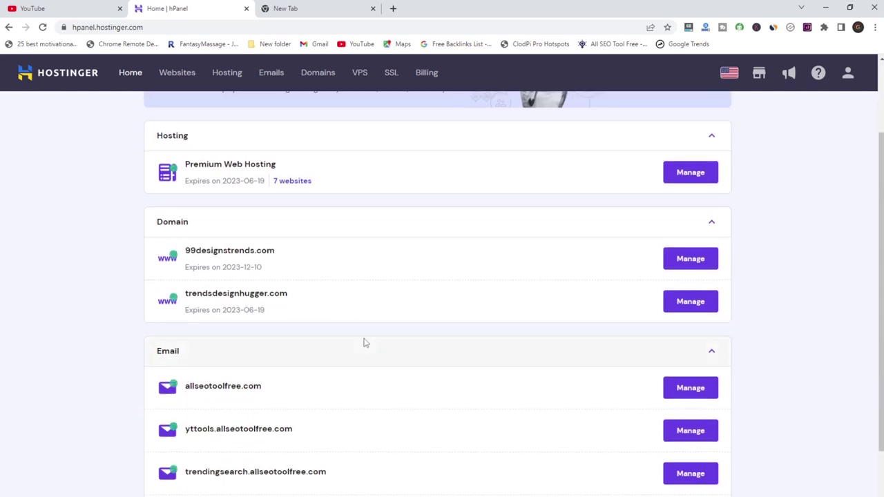
double_click(218, 255)
left_click(336, 262)
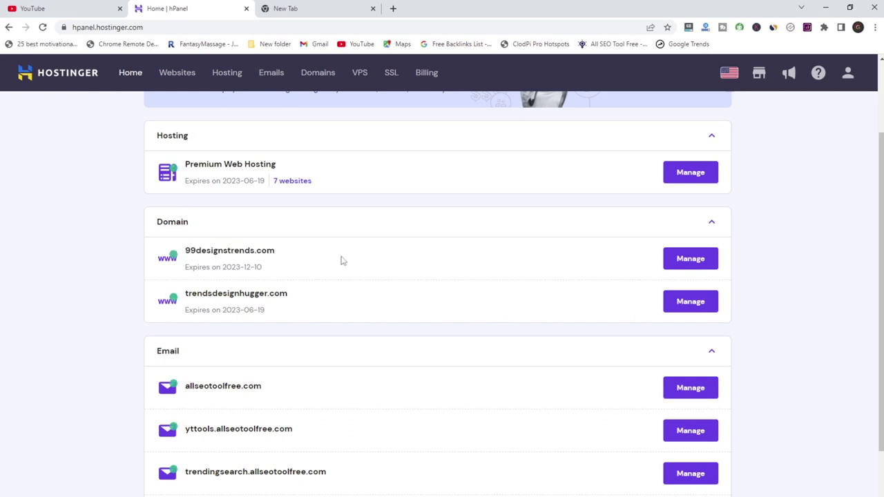
- Open the management page of 99designstrends.com and bring up its option for connecting a website to hosting
left_click(698, 264)
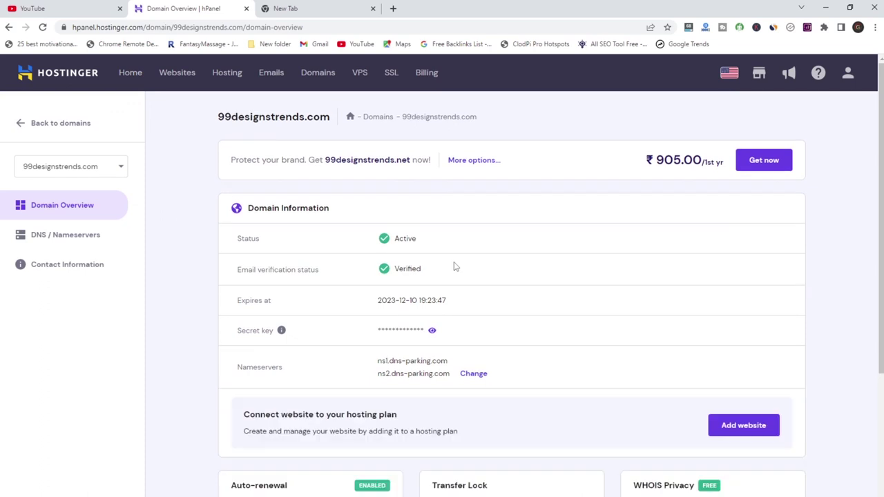
scroll(250, 310, "down", 1)
scroll(262, 304, "down", 2)
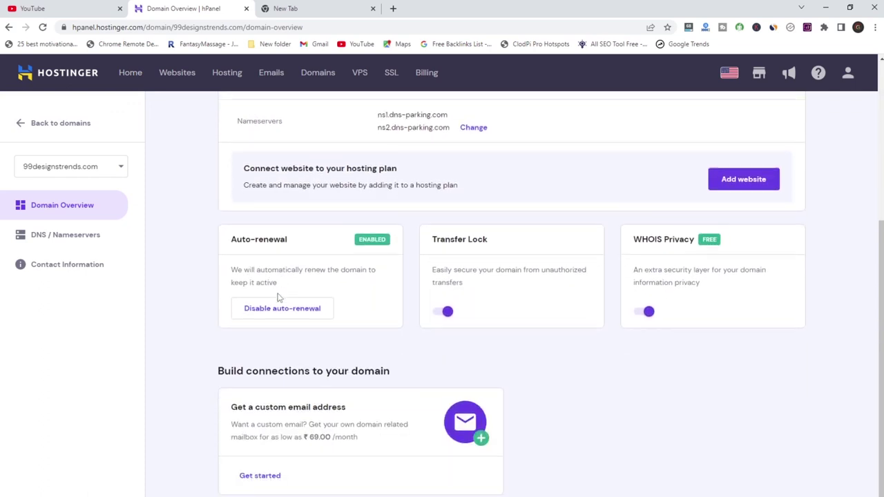
- Connect the domain's website to the hosting plan Premium Web Hosting - trendsdesignhugger.com
left_click(749, 188)
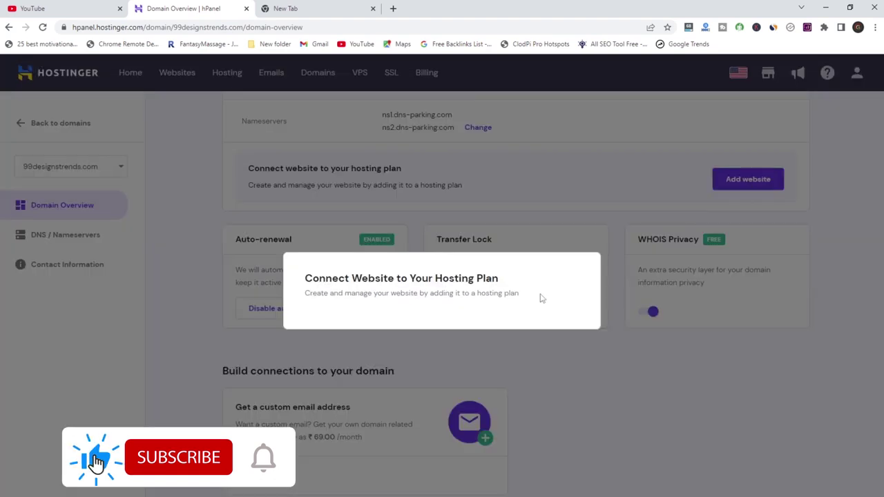
left_click(408, 296)
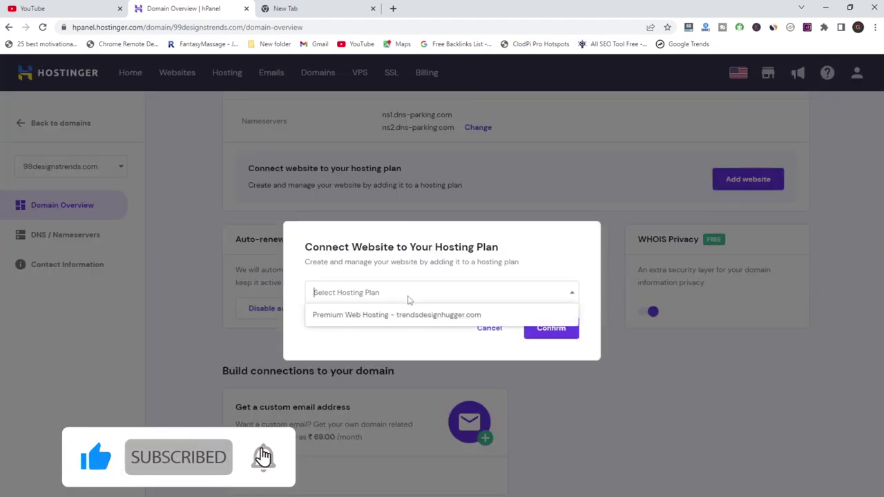
left_click(408, 315)
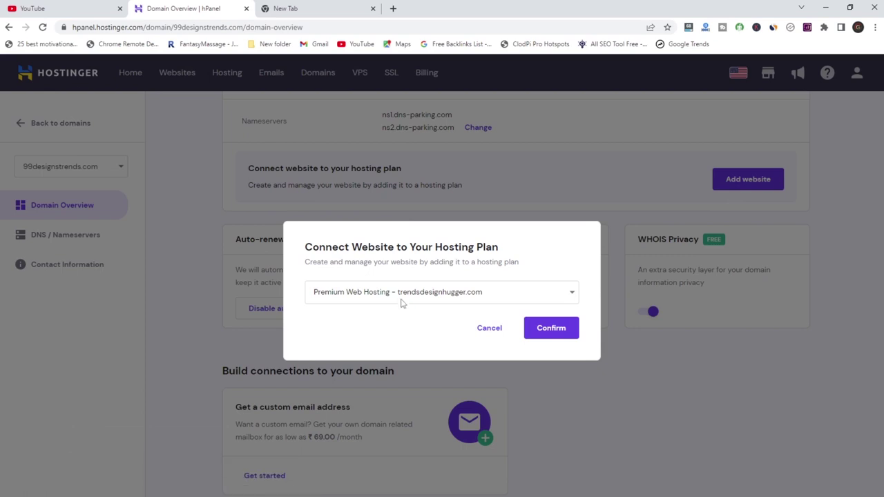
left_click(403, 293)
left_click(389, 316)
left_click(551, 338)
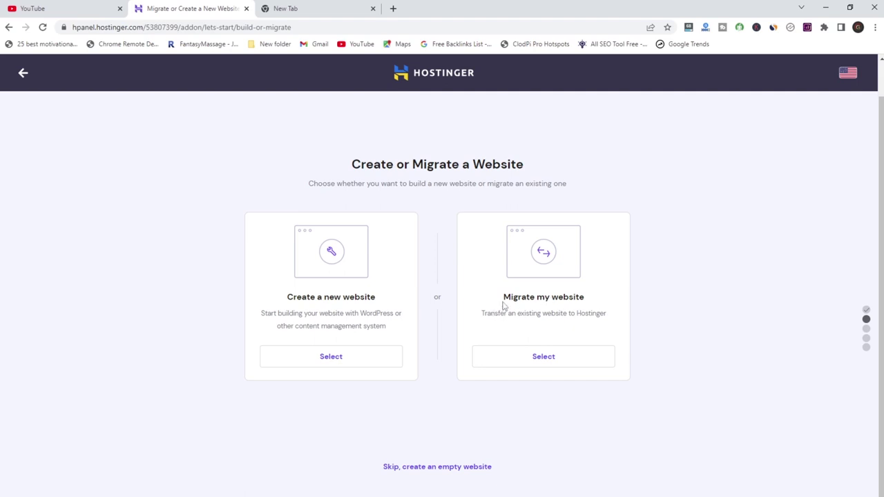
- Choose to create a new website instead of migrating an existing one
left_click_drag(503, 297, 605, 298)
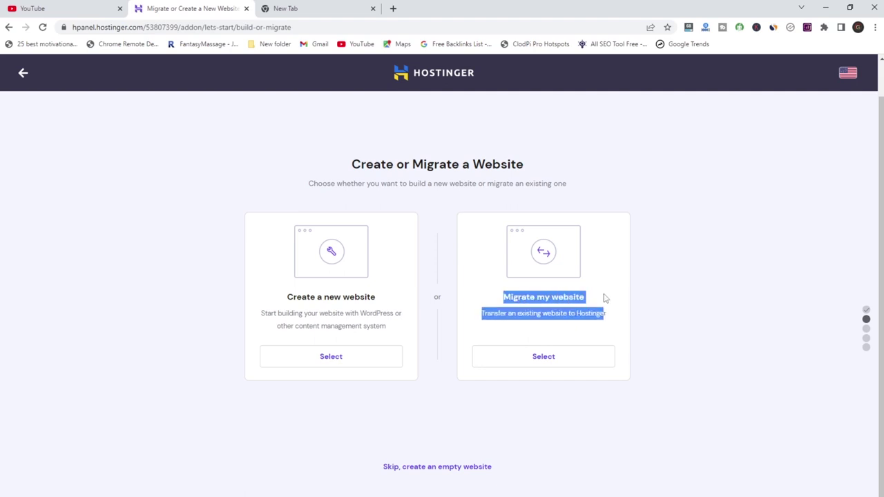
left_click(604, 298)
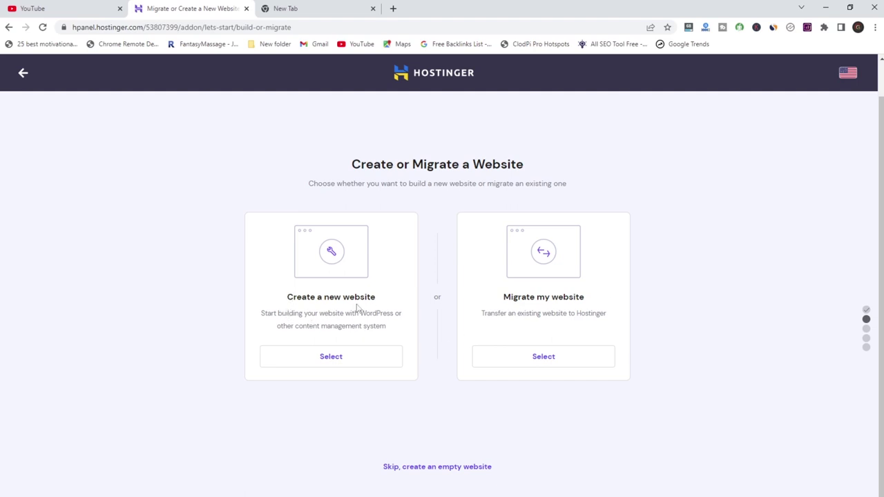
left_click(331, 358)
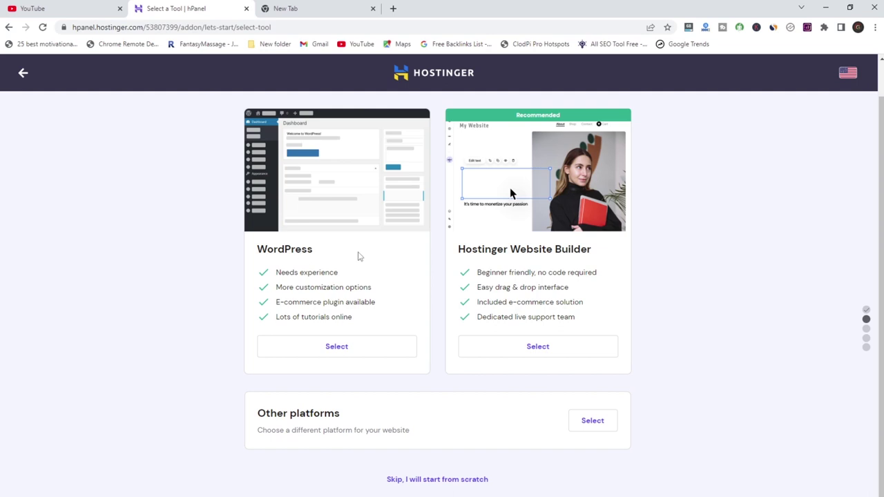
- Examine the WordPress and Other platforms options offered for building the website
left_click_drag(257, 249, 330, 251)
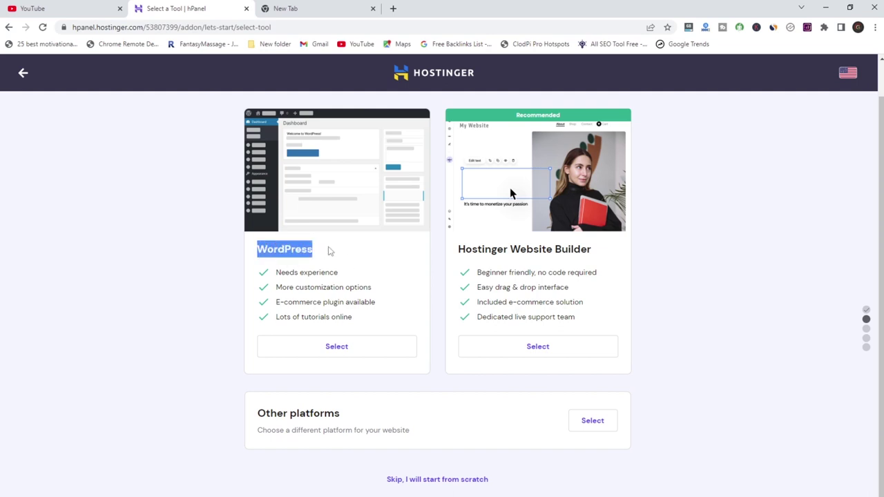
left_click(334, 252)
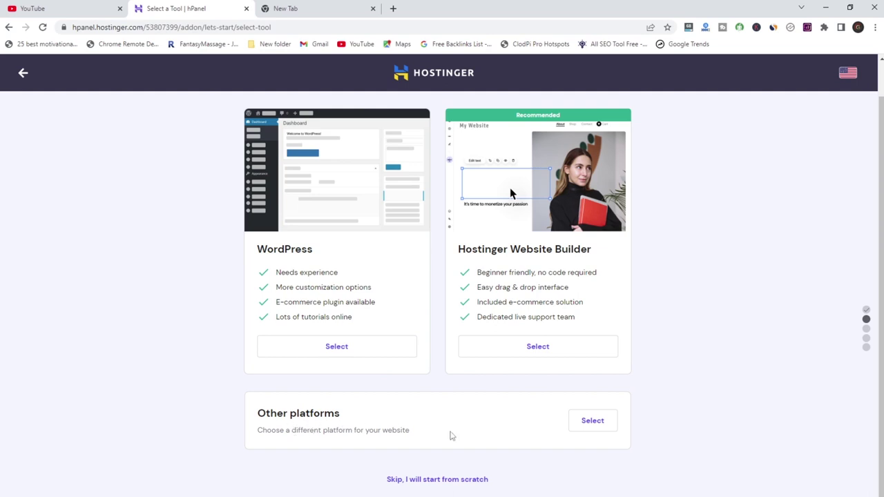
left_click_drag(439, 434, 241, 425)
left_click(242, 413)
left_click_drag(419, 435, 258, 424)
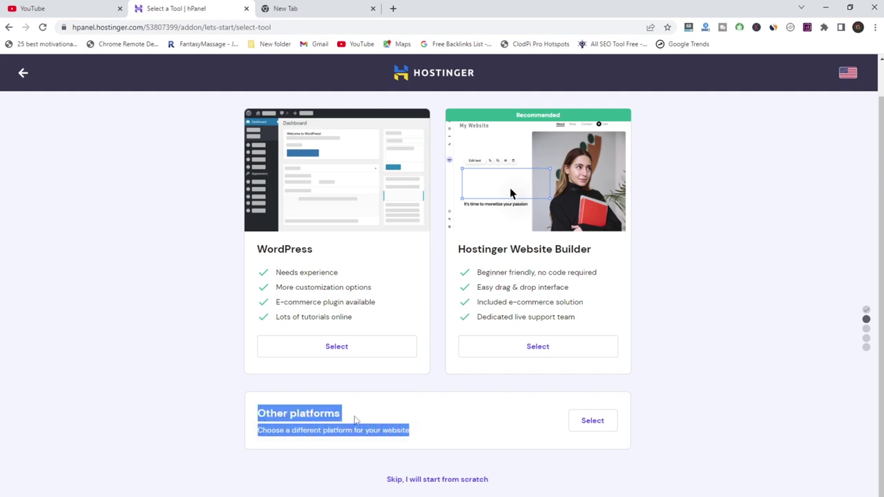
left_click(355, 419)
left_click_drag(437, 435, 255, 419)
left_click(366, 397)
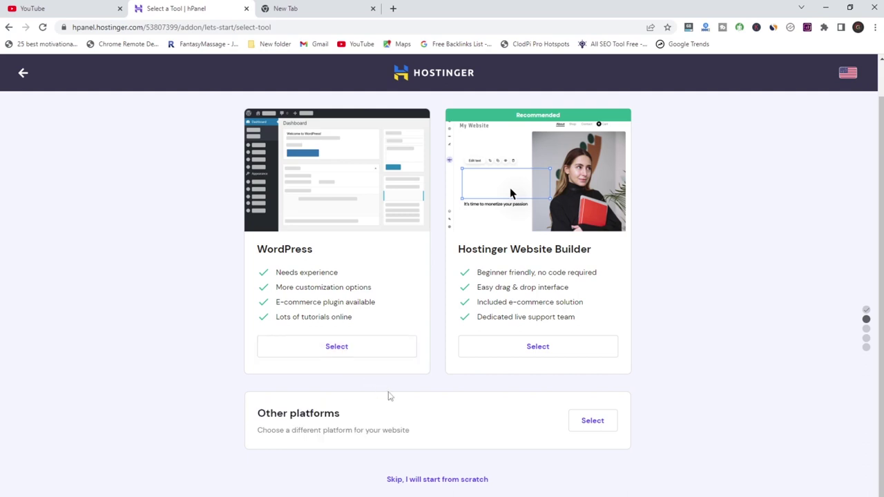
left_click_drag(424, 440, 255, 425)
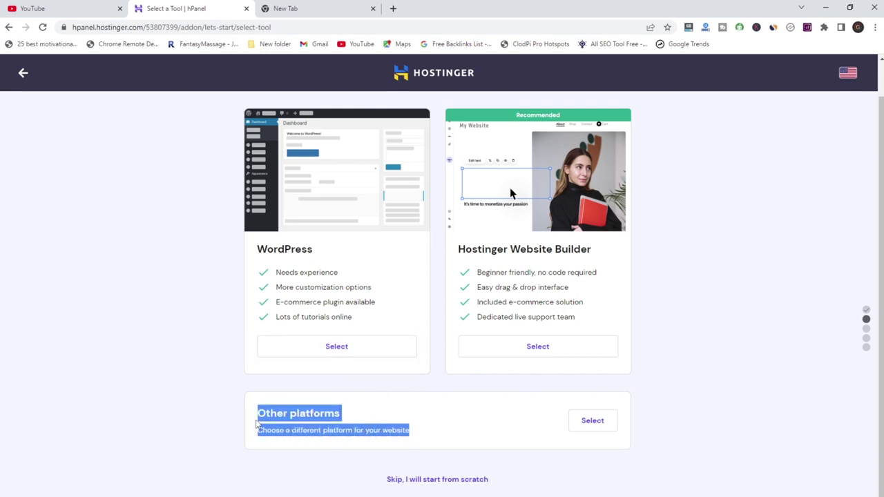
left_click(353, 421)
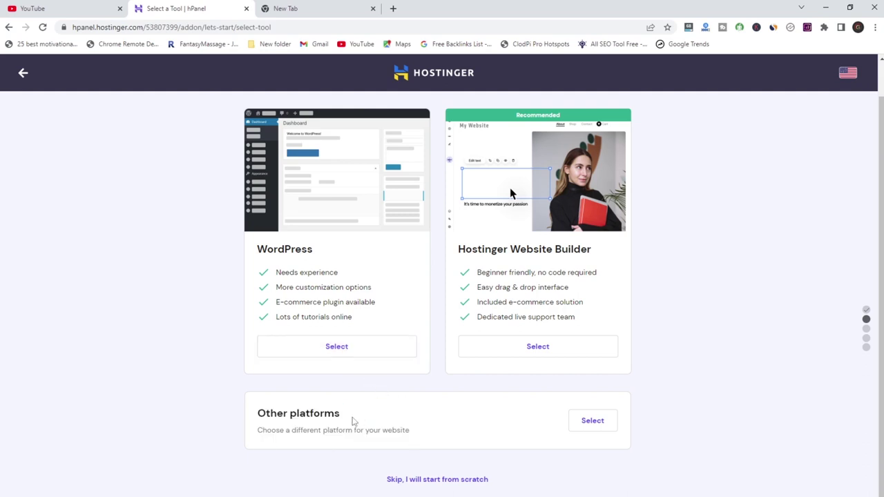
- Open trendsdesgine.com in the empty browser tab and look through the item and blog sections of its home page
left_click(297, 10)
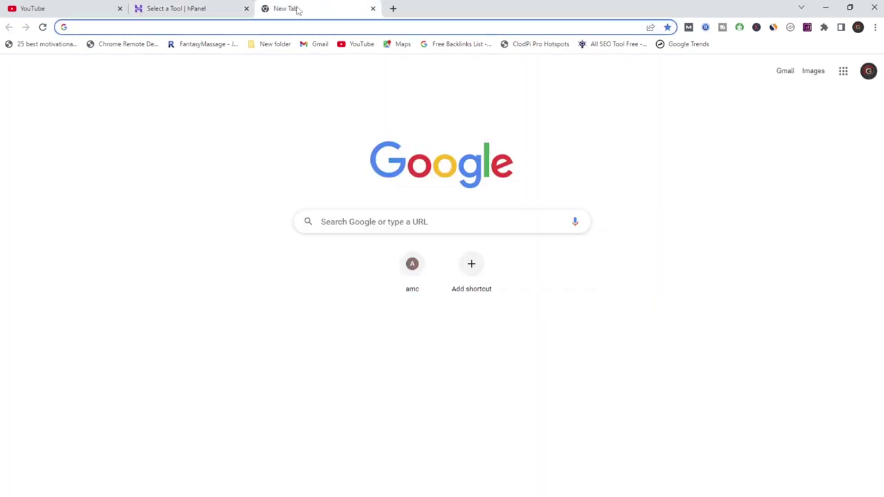
type("tr")
key("Return")
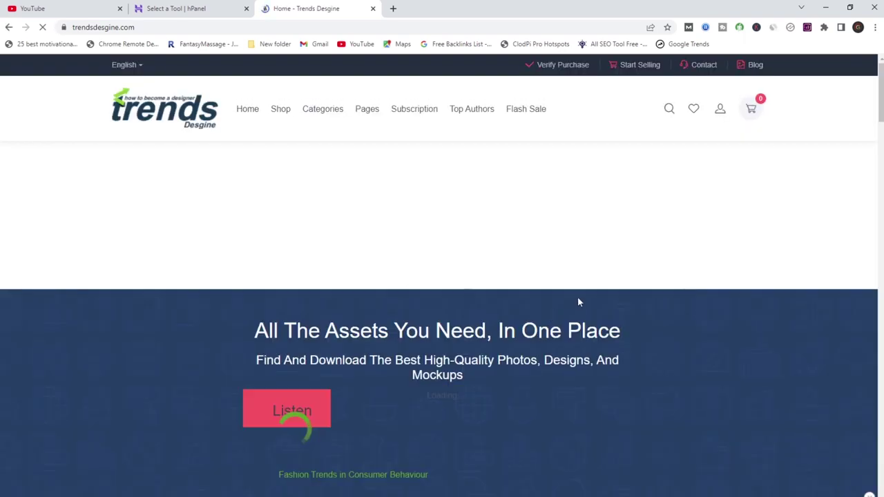
scroll(611, 264, "down", 5)
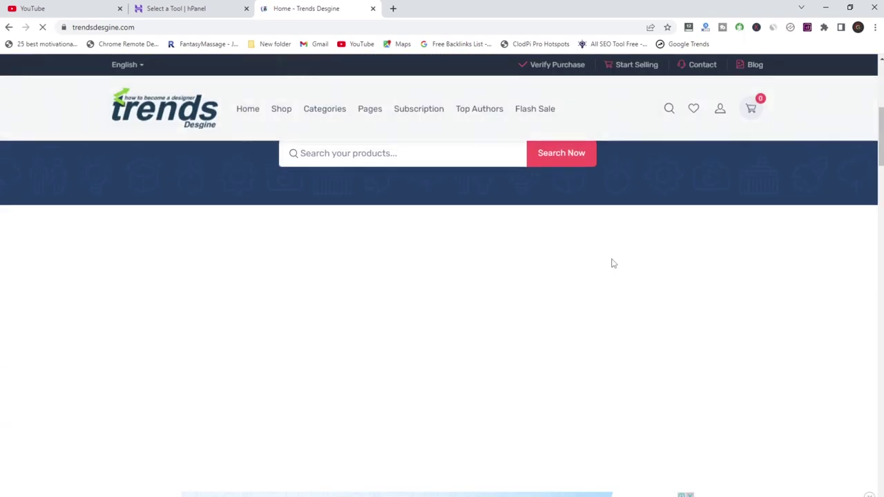
scroll(613, 263, "down", 10)
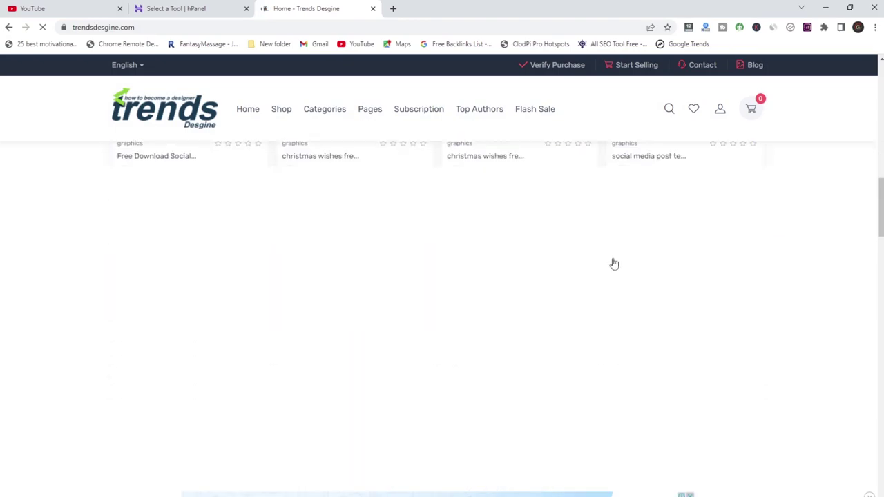
scroll(613, 262, "down", 3)
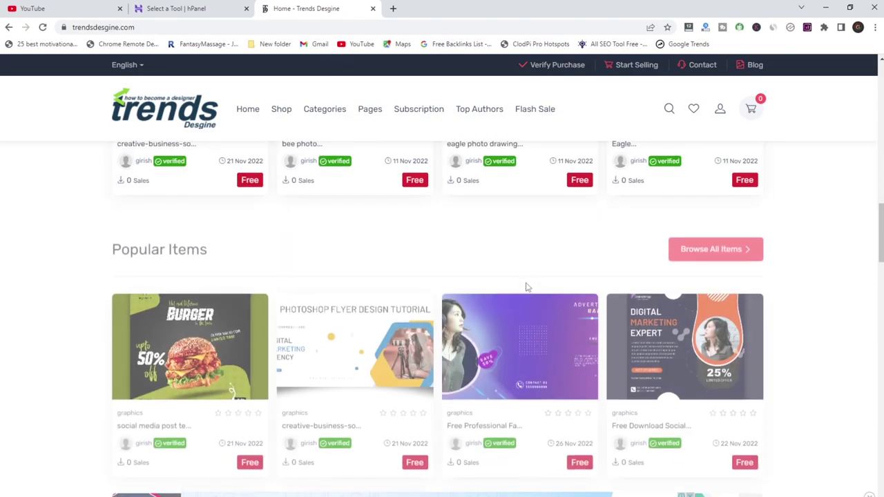
scroll(543, 269, "down", 6)
scroll(535, 281, "down", 11)
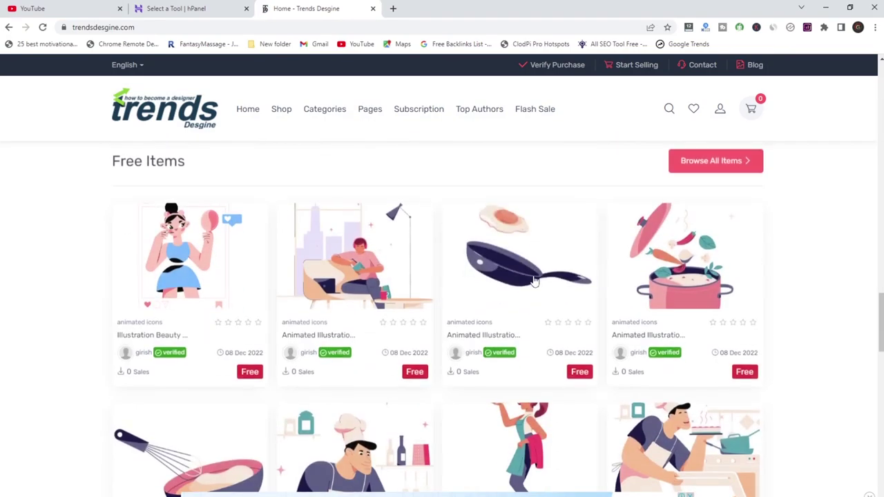
scroll(538, 276, "down", 5)
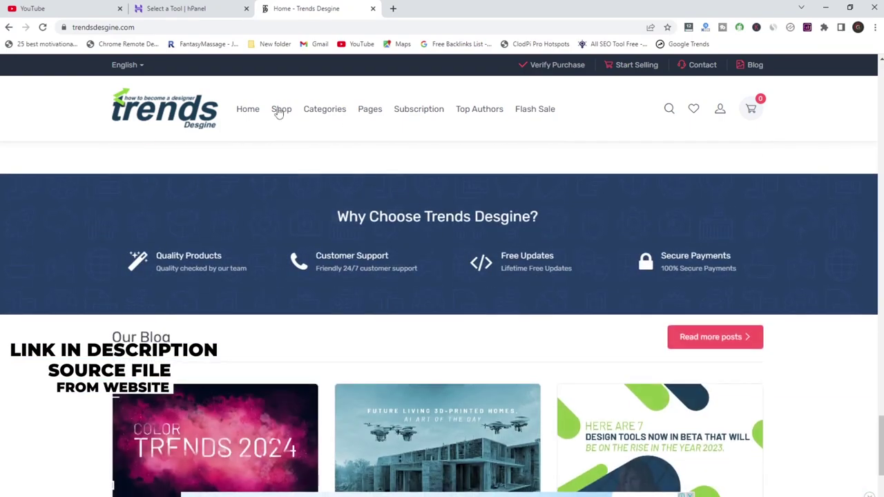
- Open the site's Animated Illustration category, dismiss the advertisement and browse the listed items
mouse_move(317, 114)
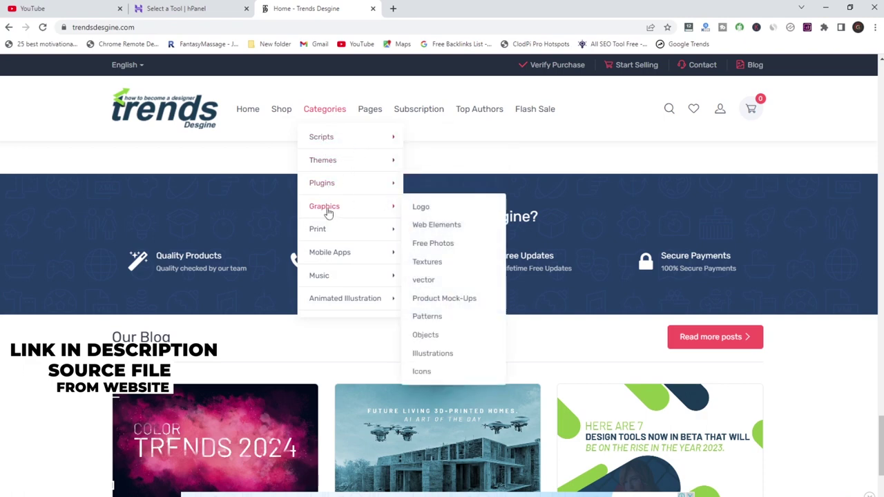
mouse_move(338, 240)
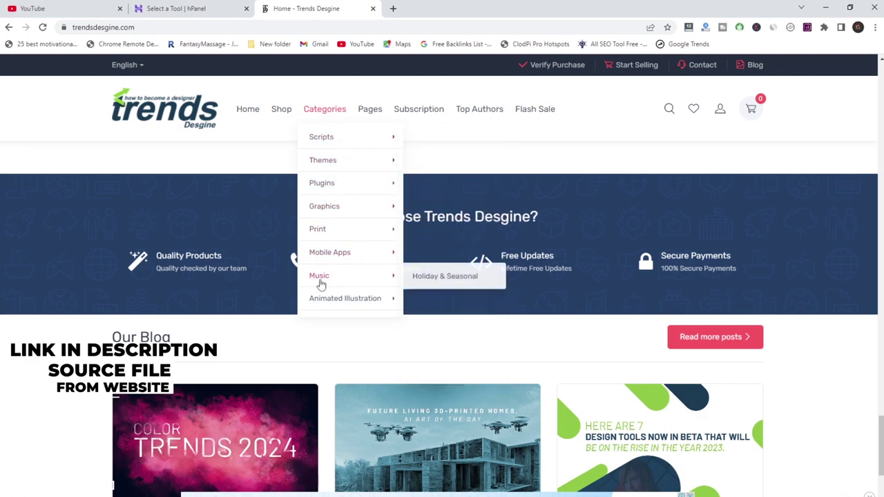
left_click(359, 305)
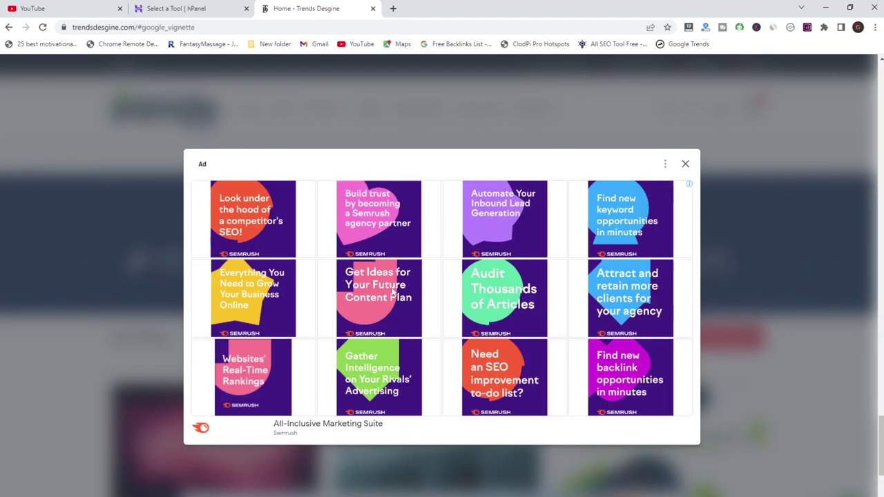
left_click(686, 166)
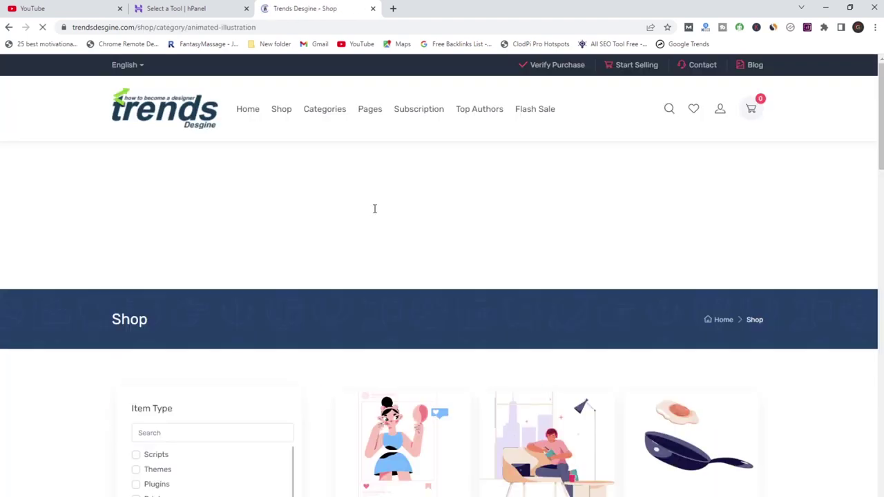
scroll(375, 209, "down", 4)
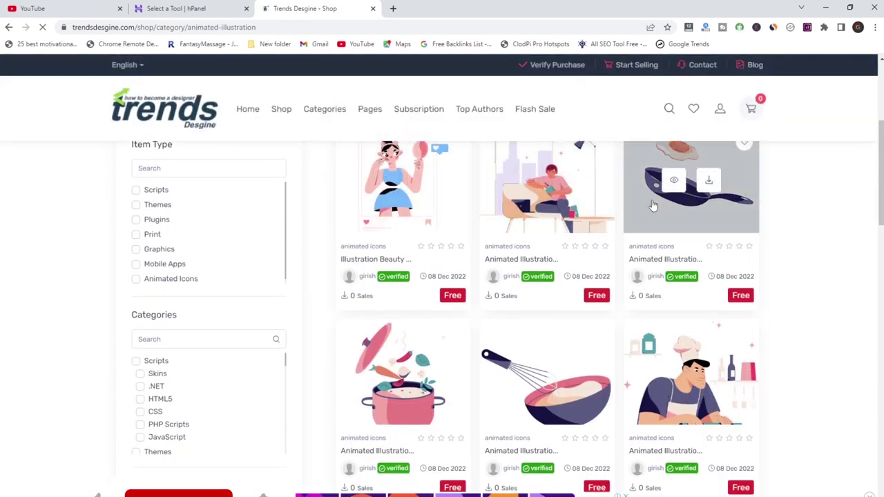
scroll(653, 205, "down", 2)
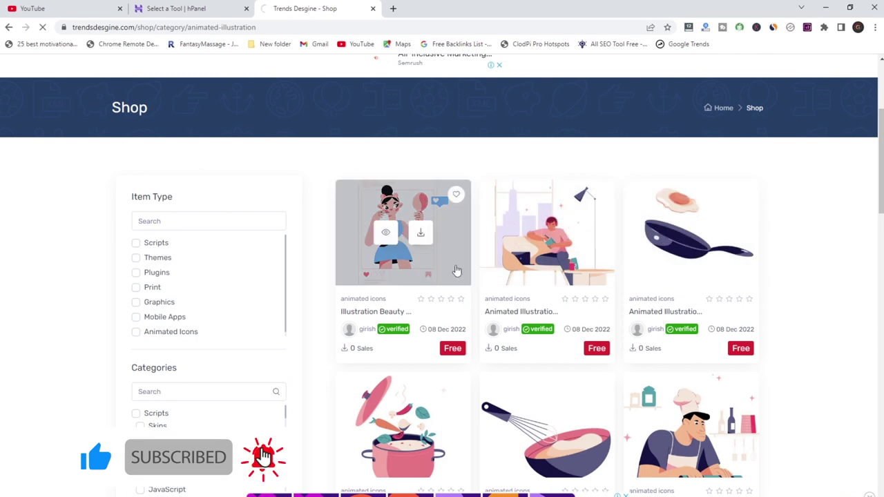
- Open the fried egg animated illustration and examine its preview, item details, free download option and related items
scroll(440, 251, "down", 5)
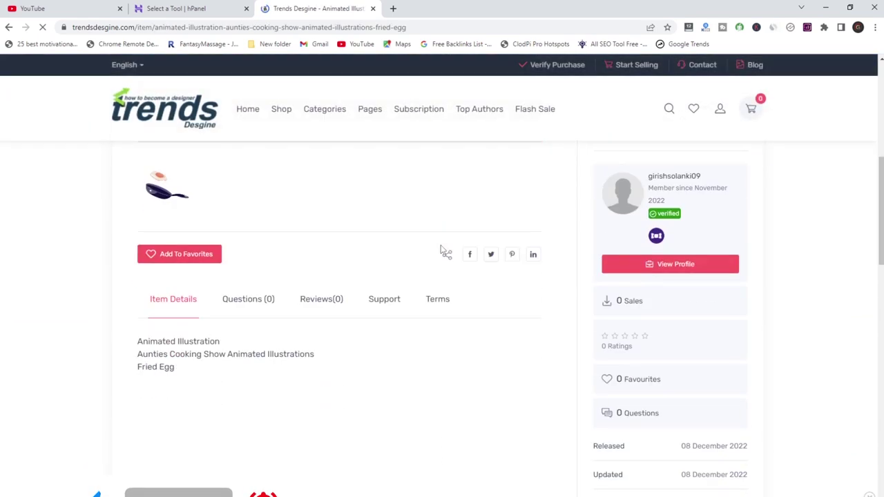
scroll(449, 263, "down", 5)
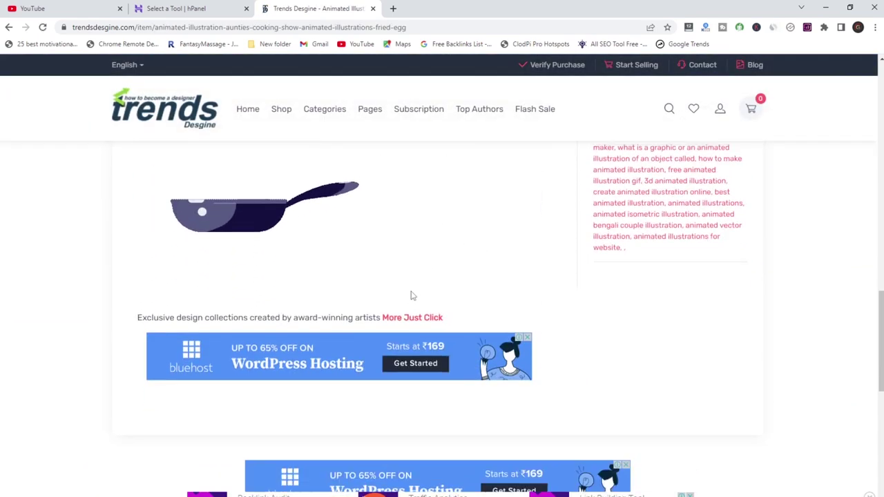
scroll(411, 295, "up", 8)
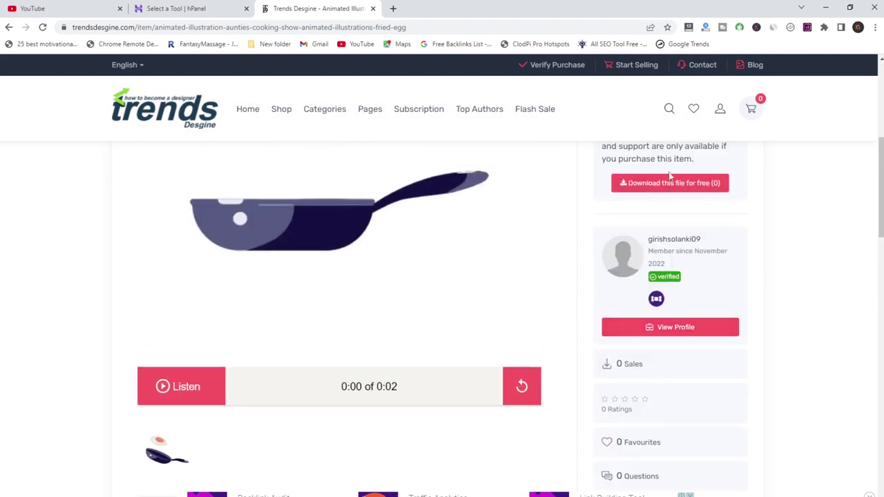
scroll(429, 288, "down", 8)
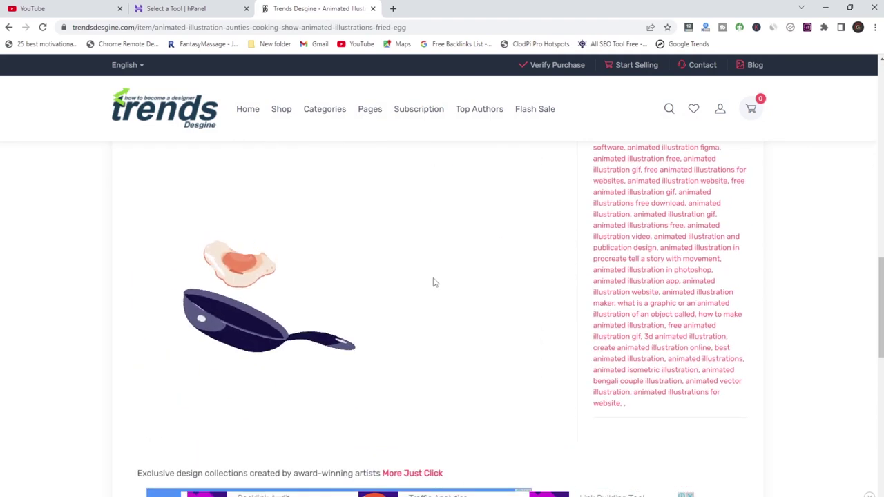
scroll(434, 282, "down", 8)
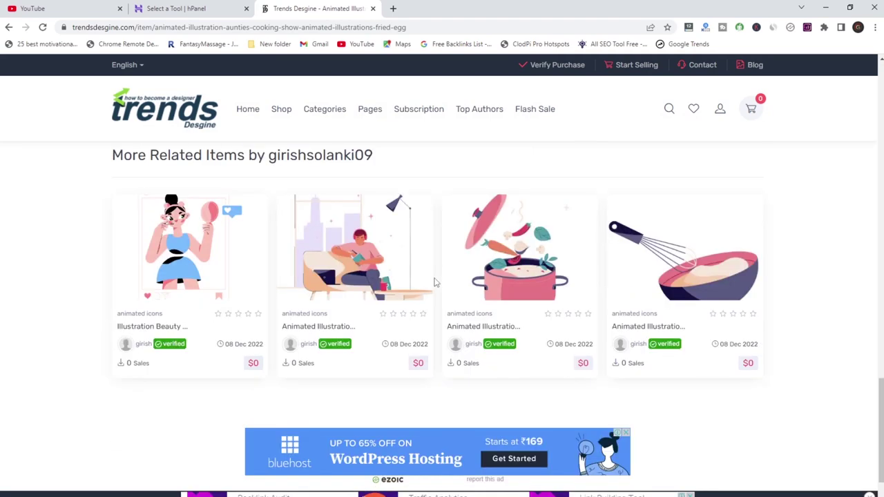
scroll(435, 282, "down", 3)
scroll(413, 316, "up", 15)
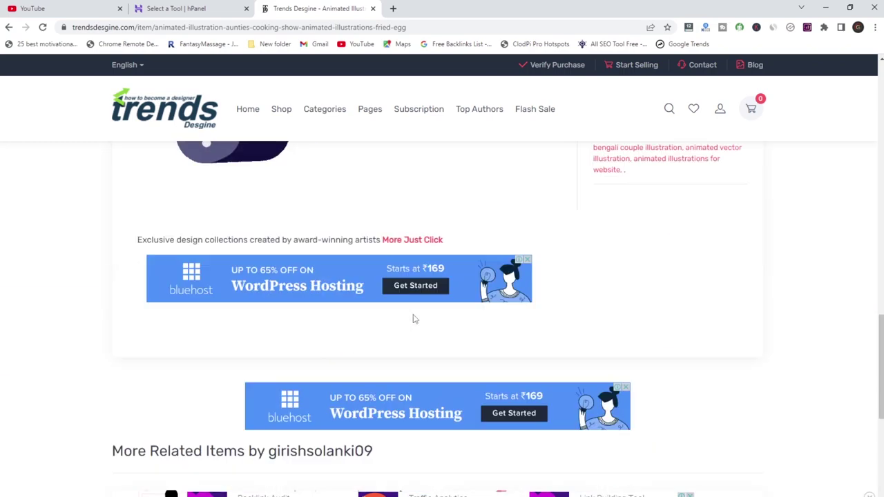
scroll(413, 319, "up", 6)
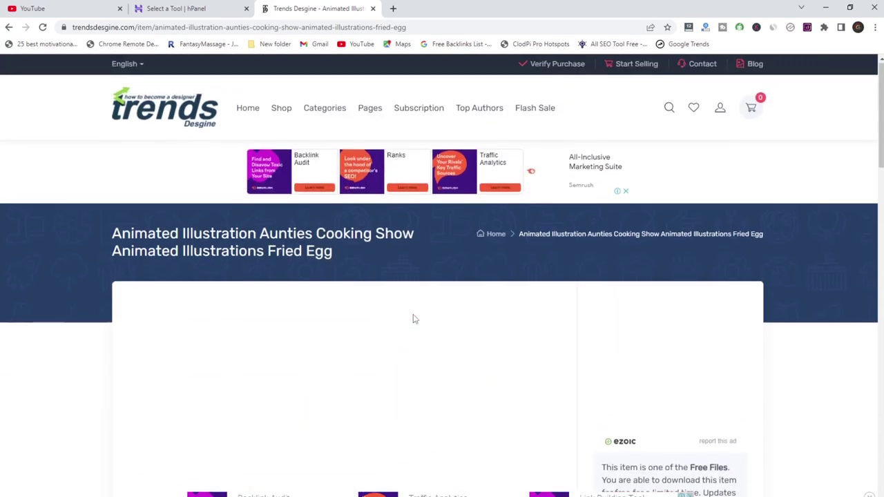
scroll(425, 298, "down", 12)
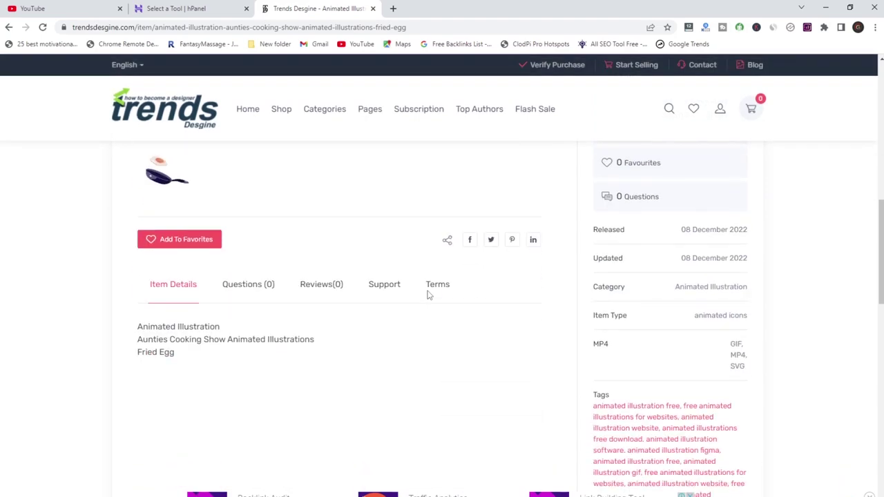
scroll(429, 295, "down", 3)
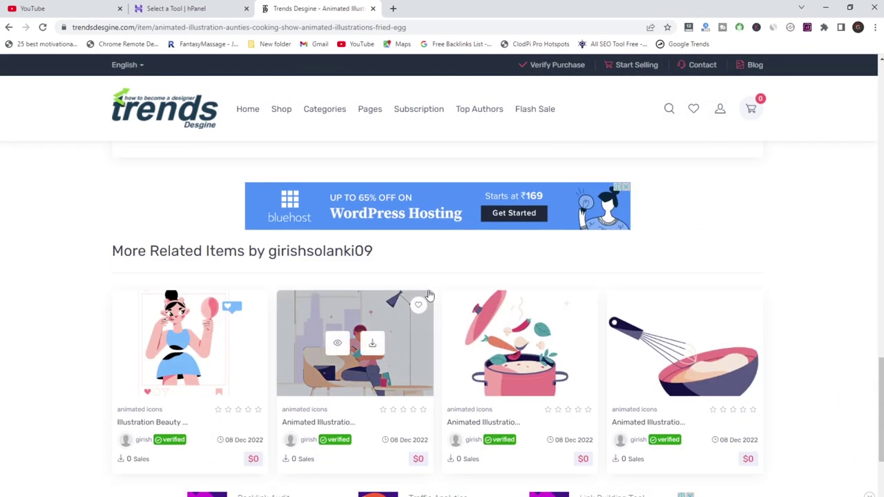
scroll(429, 295, "up", 7)
scroll(429, 295, "up", 6)
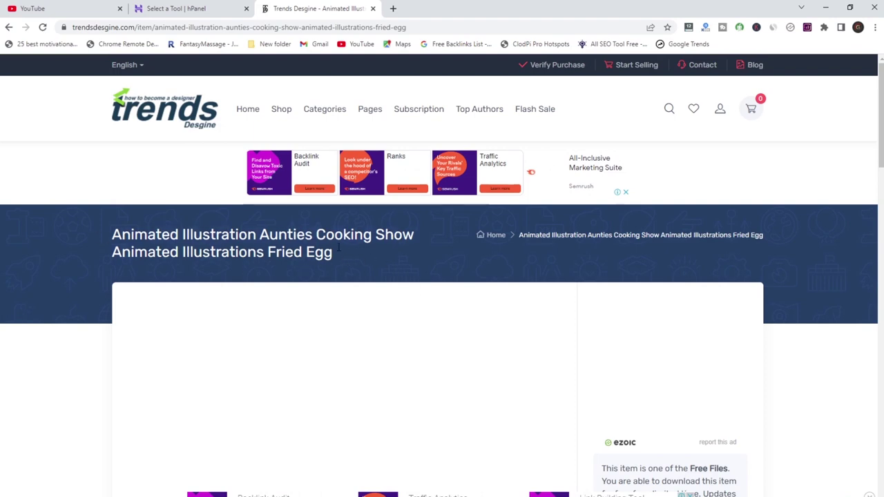
scroll(409, 242, "down", 5)
scroll(410, 242, "down", 10)
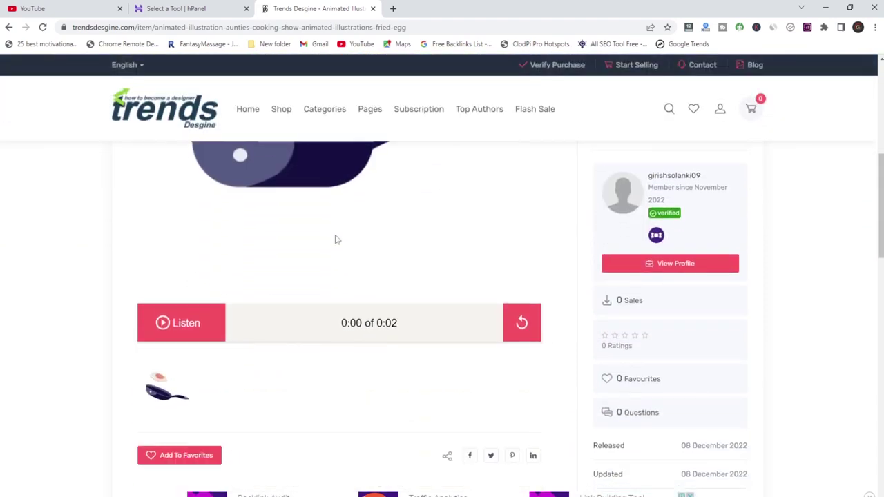
scroll(392, 228, "down", 5)
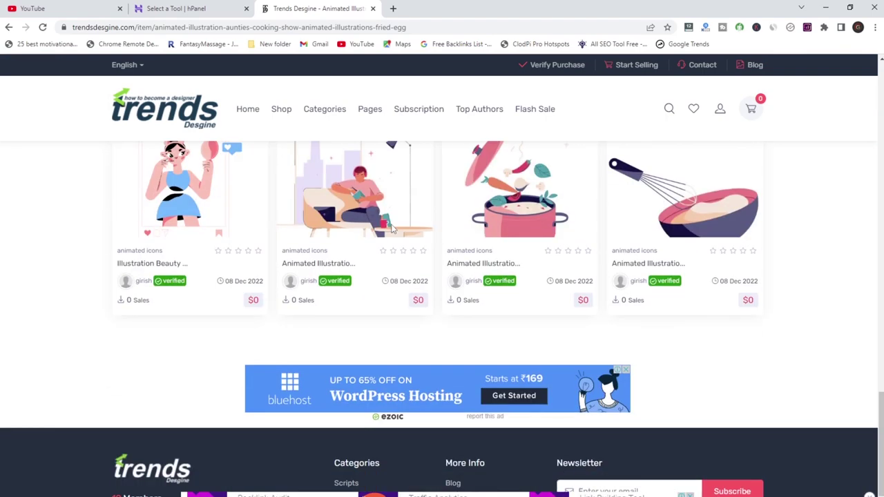
scroll(393, 229, "up", 20)
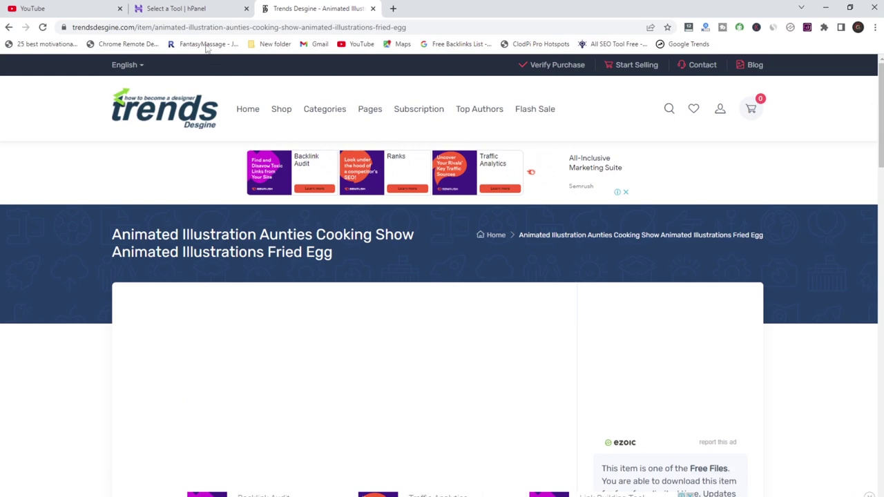
- Return to the Hostinger setup, choose WordPress and submit the administrator email and password for the WordPress account
left_click(196, 8)
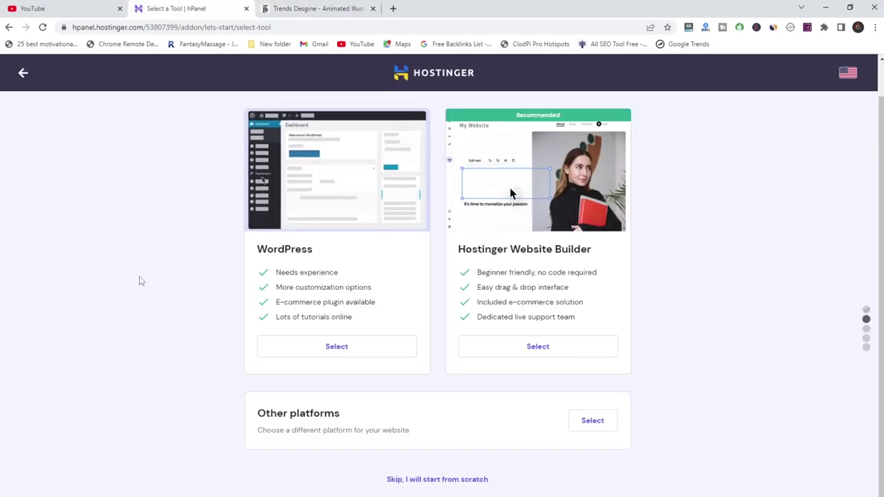
left_click(336, 347)
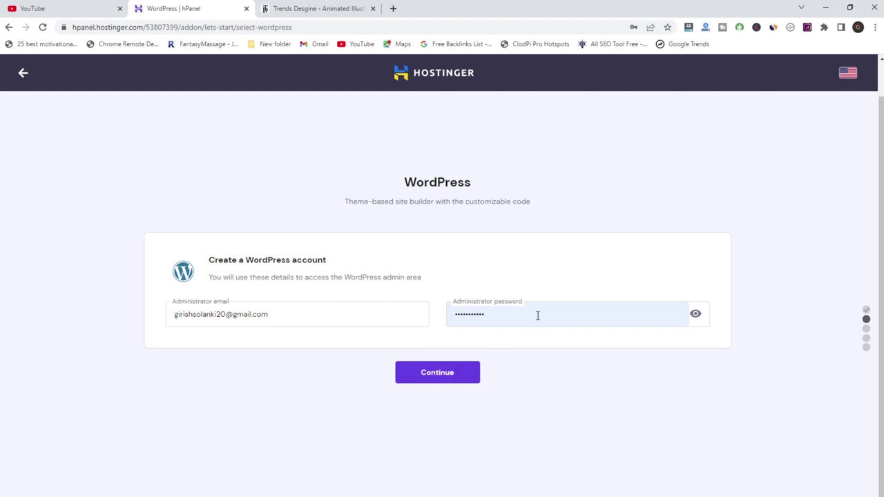
left_click(441, 376)
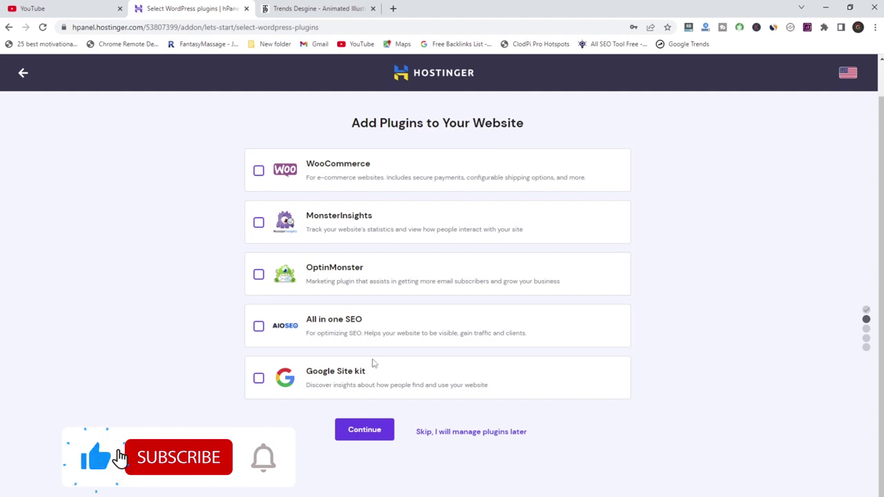
- Skip adding plugins, look over the offered layouts and continue without a website template
left_click(445, 434)
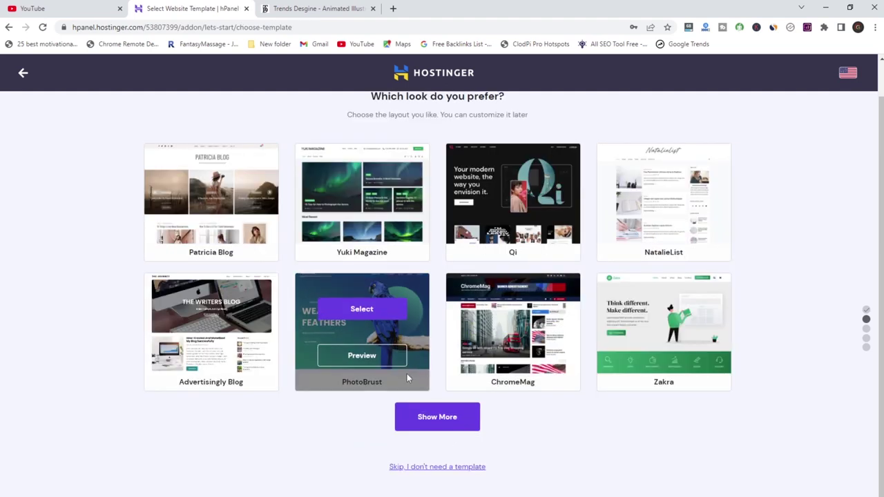
scroll(456, 207, "up", 1)
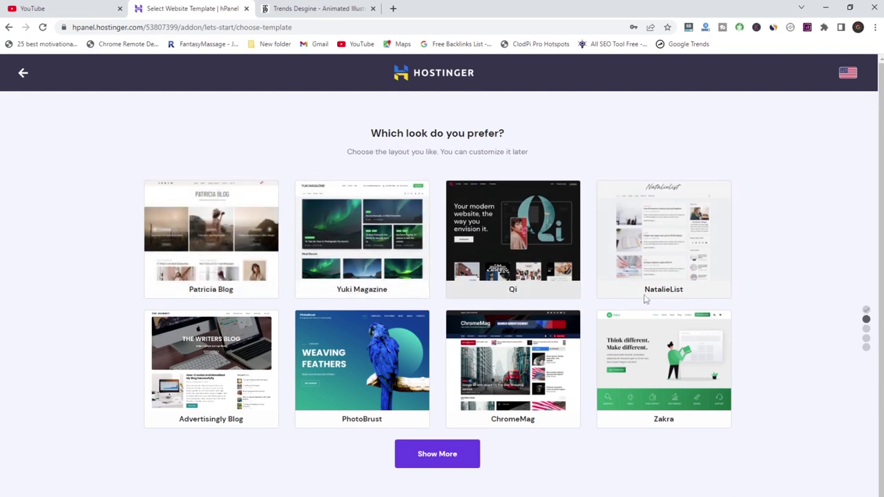
mouse_move(472, 353)
scroll(472, 352, "down", 1)
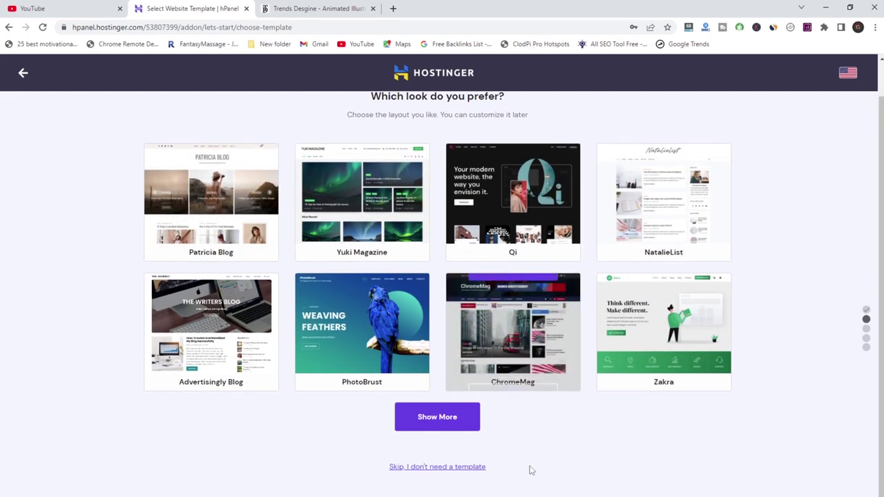
left_click(446, 467)
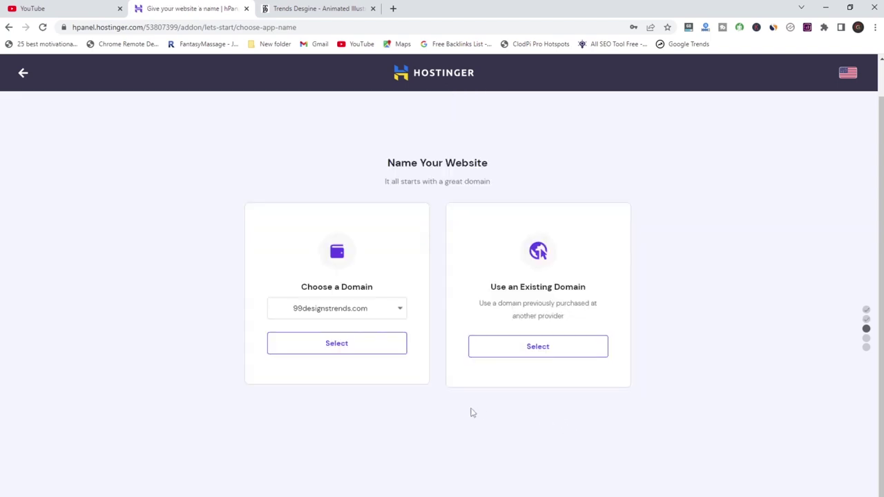
- Select 99designstrends.com as the domain for the new website
left_click_drag(295, 289, 385, 292)
left_click(391, 281)
left_click(342, 347)
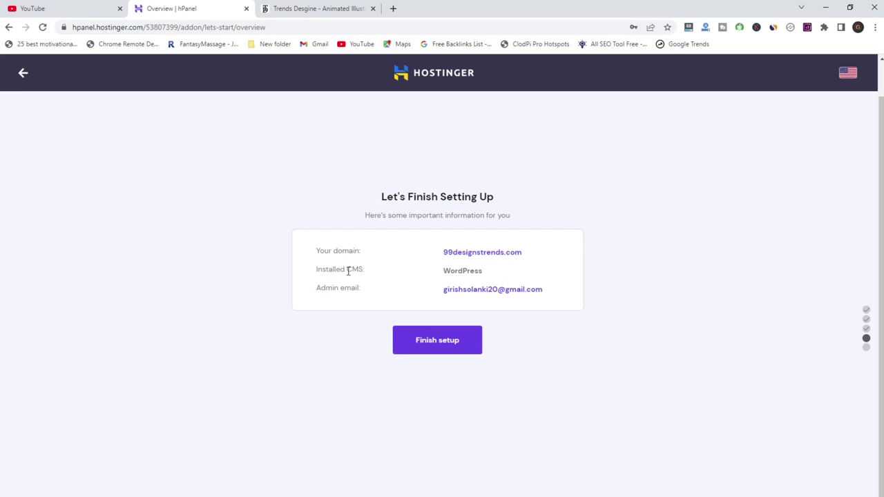
- Review the domain, CMS and admin email in the setup overview and finish the website setup
left_click_drag(351, 270, 365, 270)
left_click_drag(294, 295, 378, 295)
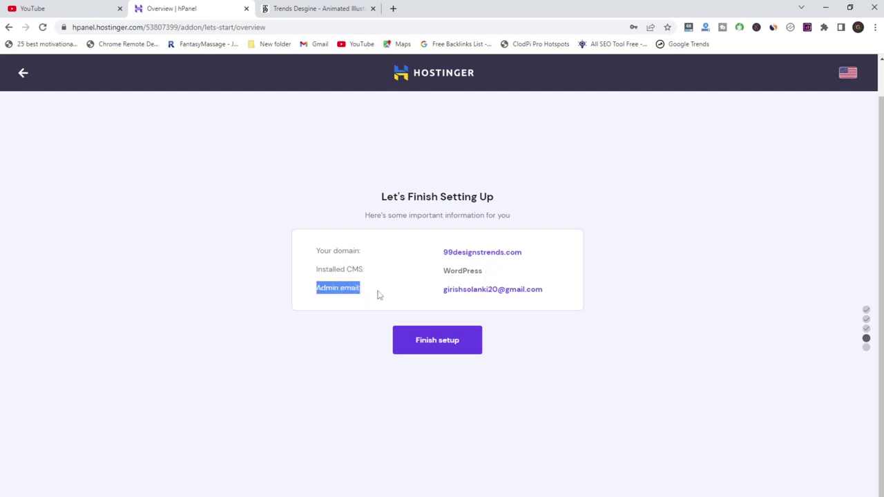
left_click(429, 345)
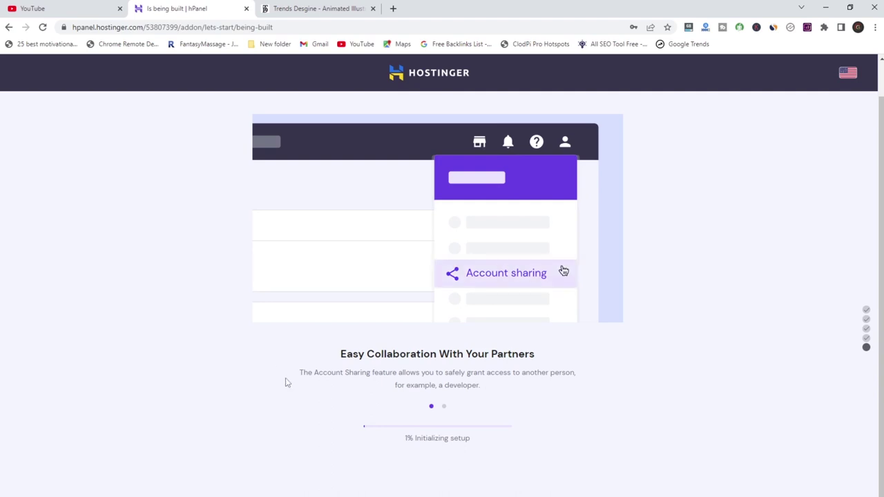
left_click_drag(405, 439, 486, 444)
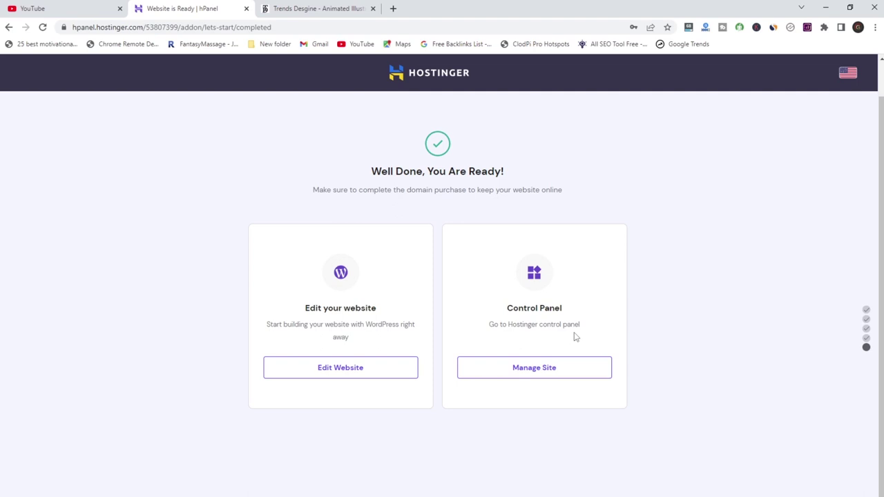
- Open the new website for editing in WordPress, dismiss the block editor welcome guide and go to the posts list
left_click(354, 373)
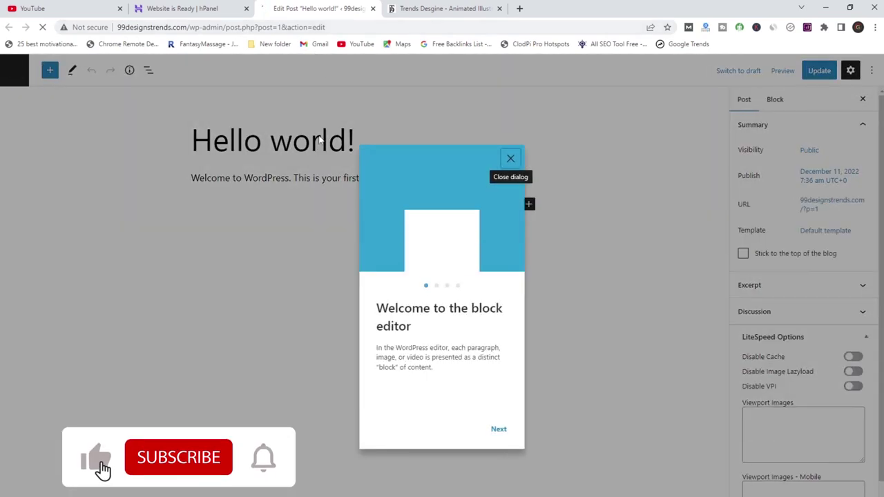
left_click(513, 156)
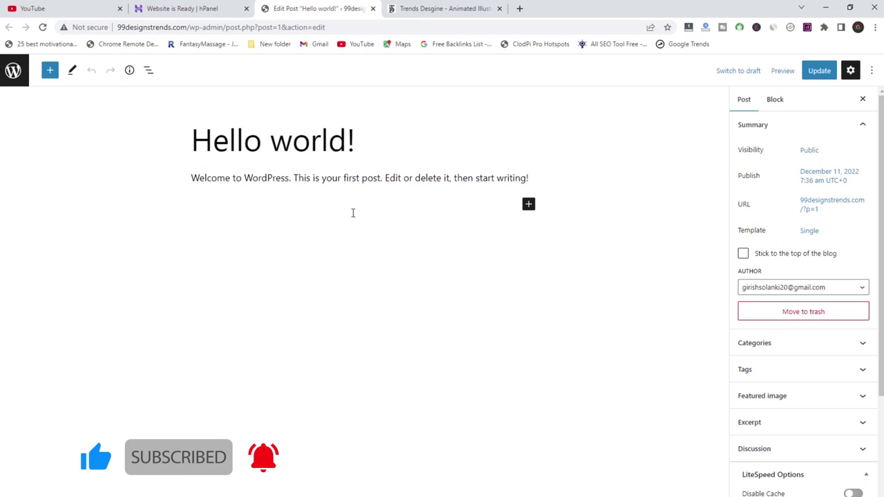
left_click(13, 71)
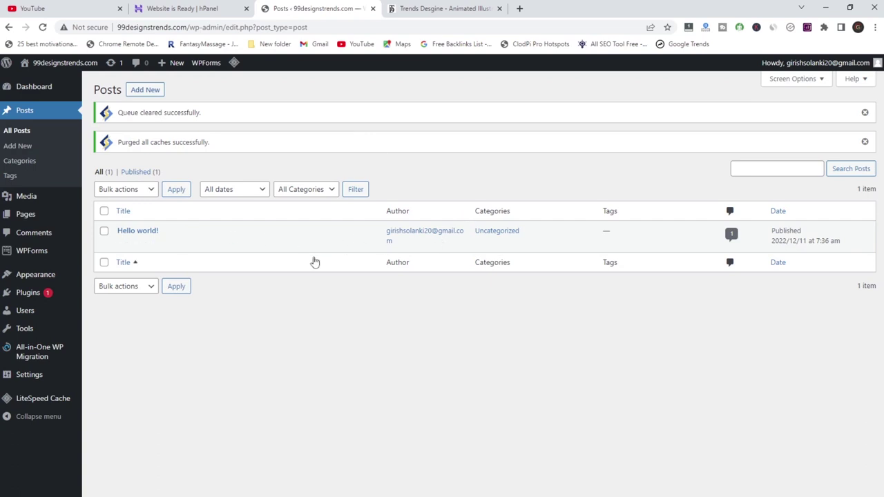
- Open the live 99designstrends.com site in a separate tab and look over its home page alongside the WordPress admin
mouse_move(55, 63)
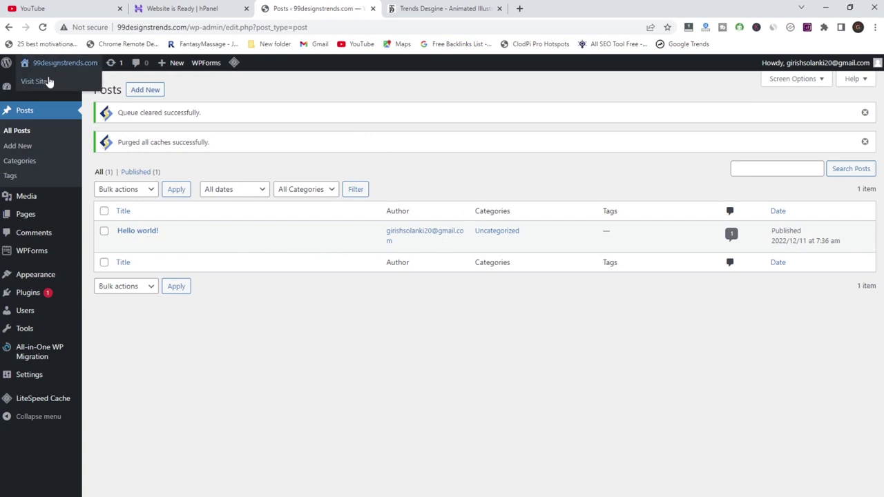
middle_click(48, 82)
left_click(442, 8)
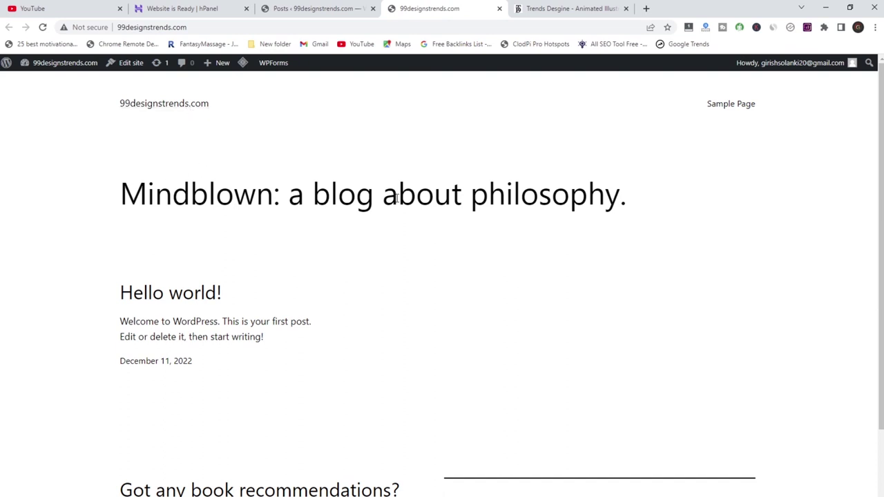
scroll(211, 275, "down", 2)
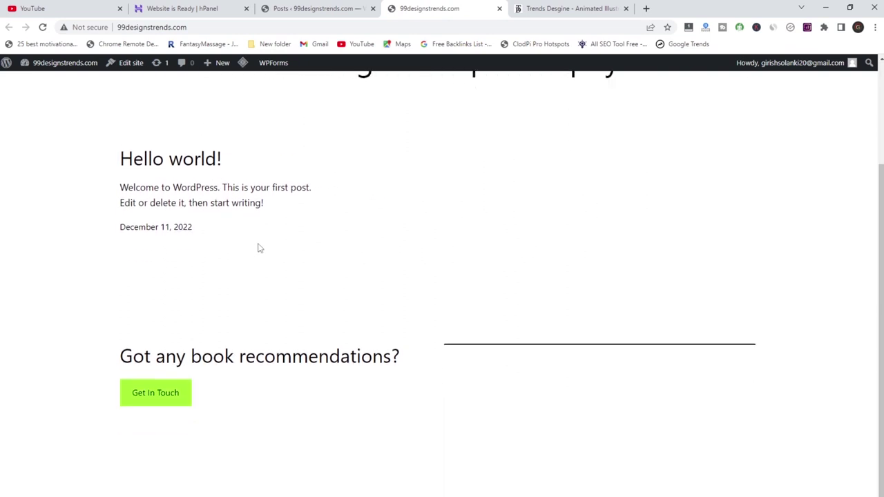
scroll(260, 245, "up", 2)
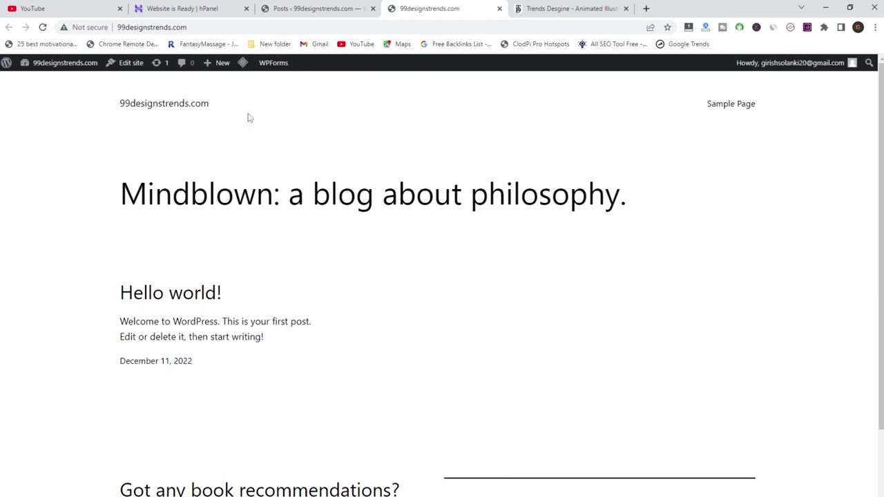
left_click(204, 10)
left_click(300, 7)
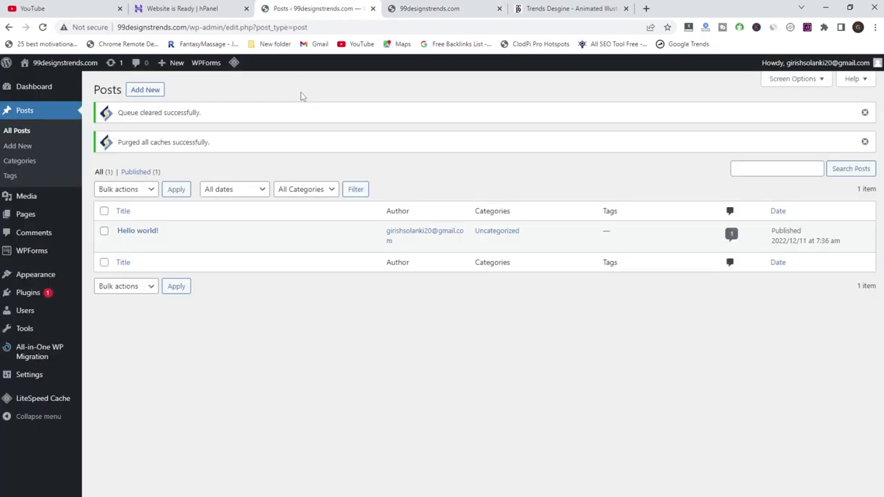
left_click(411, 8)
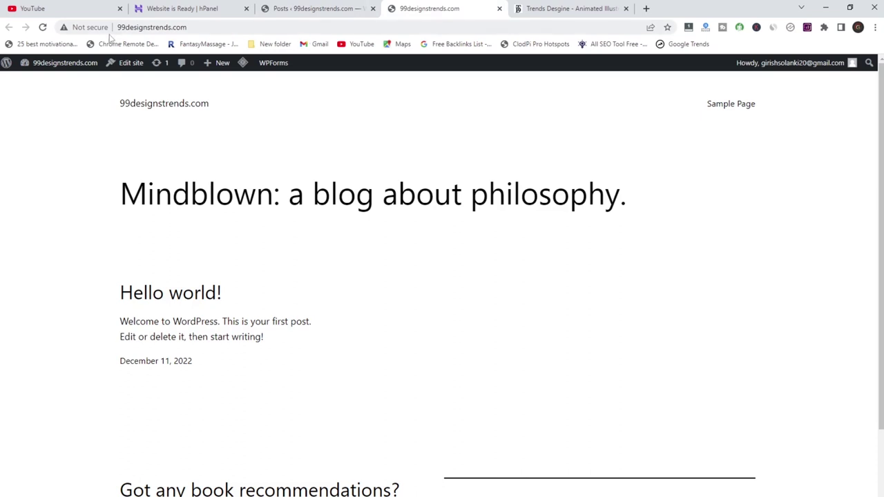
- Return to Hostinger's home page, open the SSL certificates overview and examine both pages of listed certificates
left_click(185, 6)
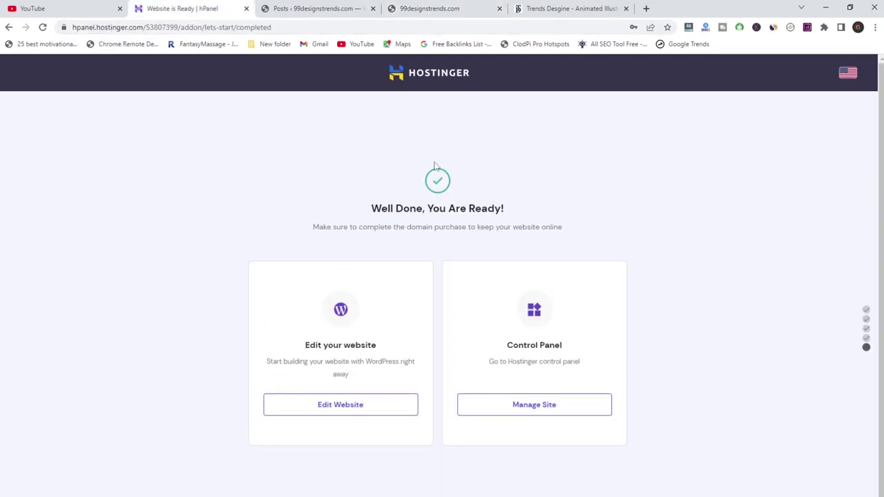
left_click(444, 74)
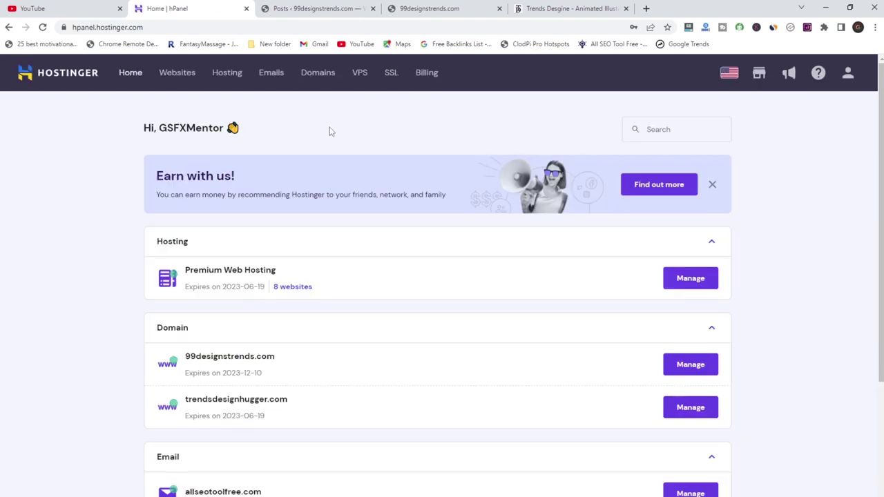
left_click(392, 74)
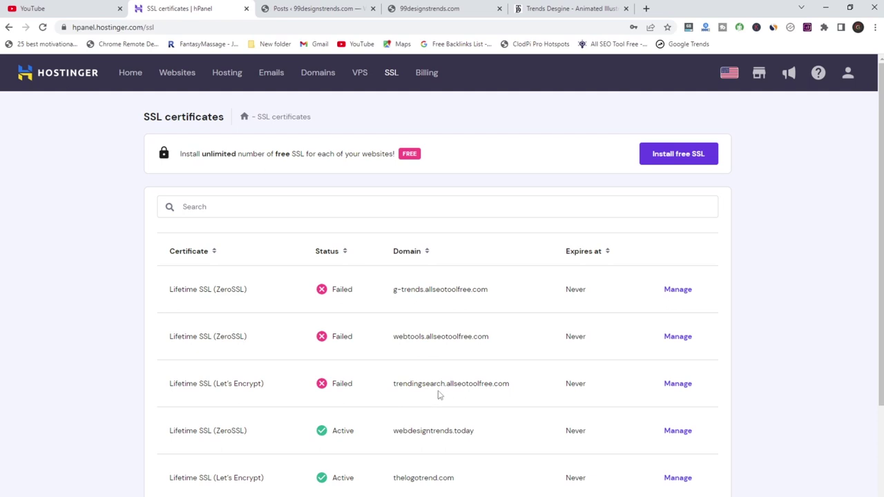
scroll(440, 395, "down", 1)
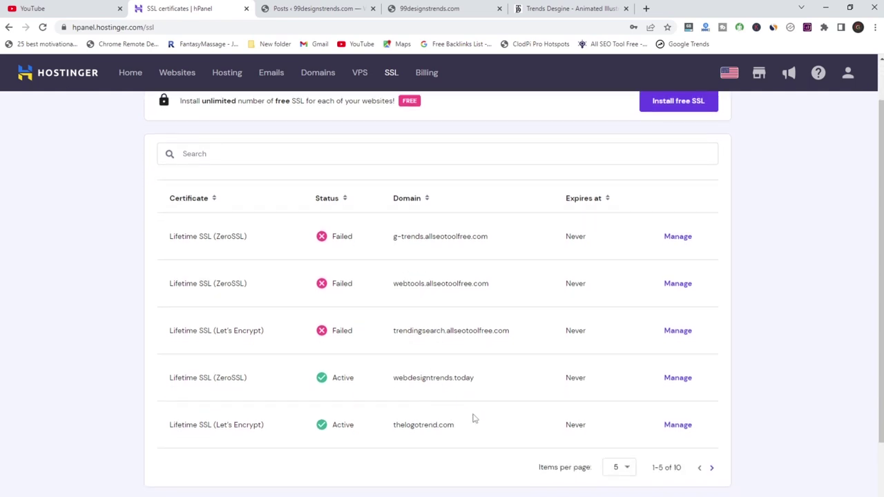
left_click(712, 469)
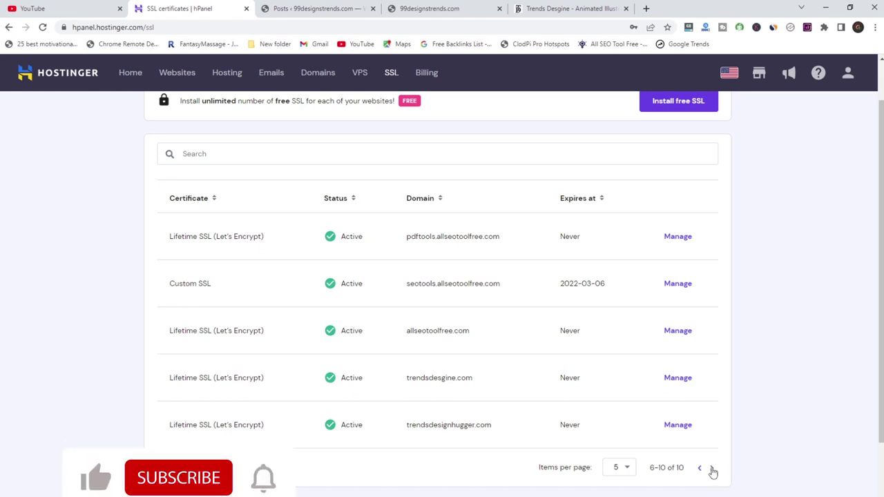
scroll(713, 473, "up", 2)
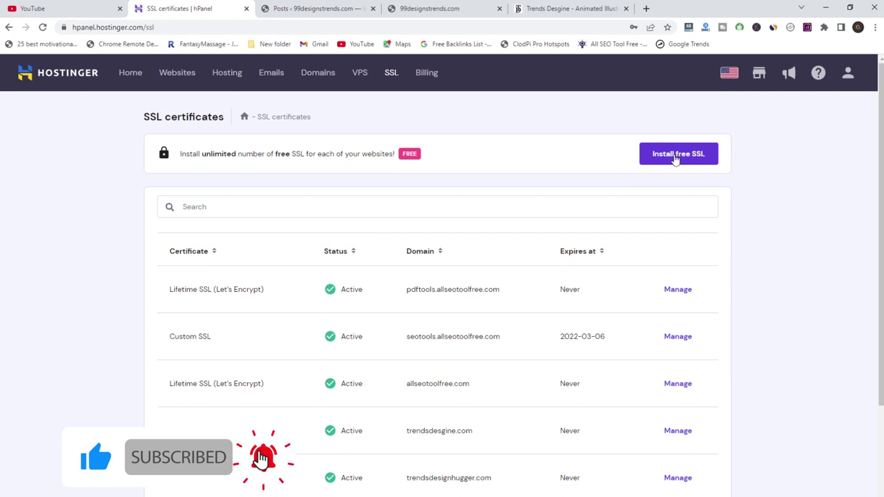
- Install a free SSL certificate on the website 99designstrends.com
left_click(677, 156)
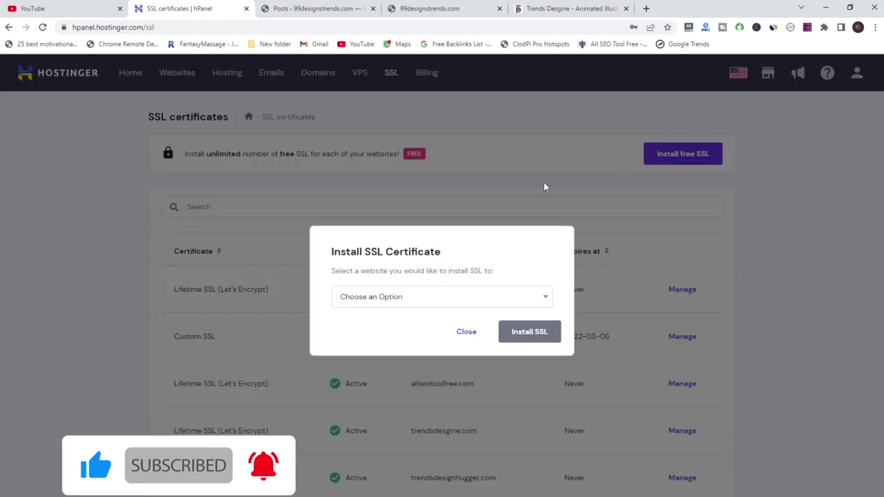
left_click(443, 298)
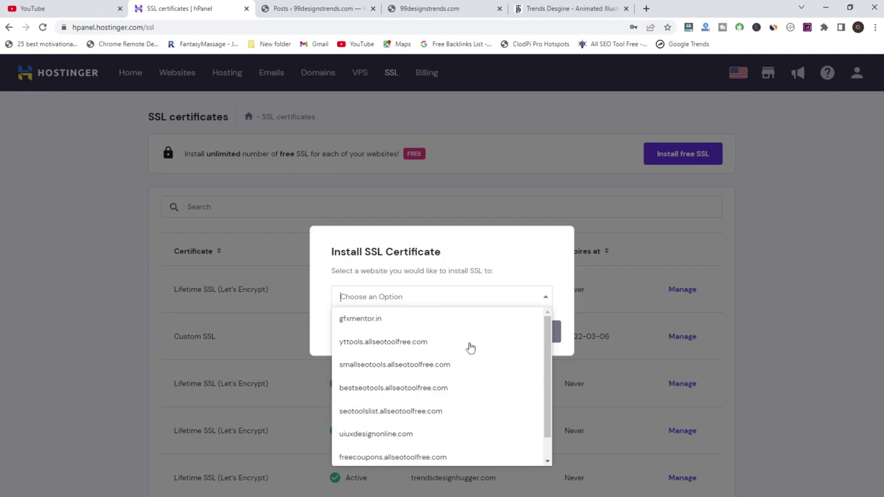
scroll(470, 347, "down", 1)
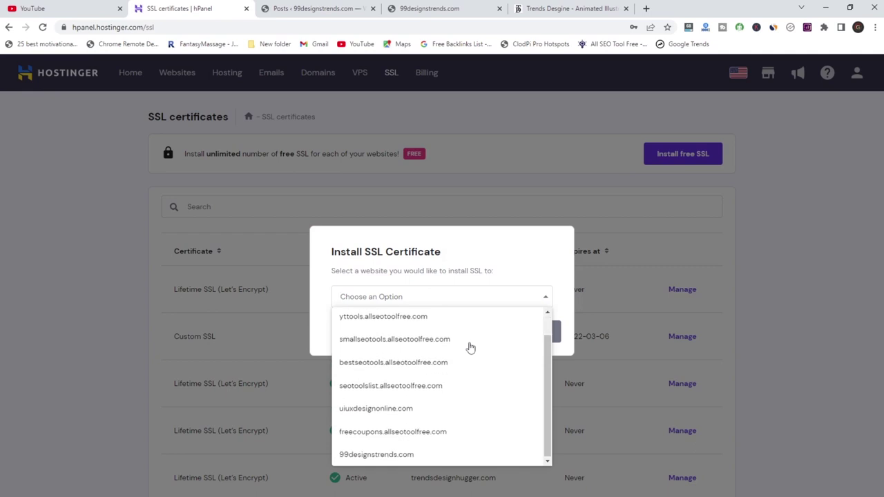
left_click(384, 455)
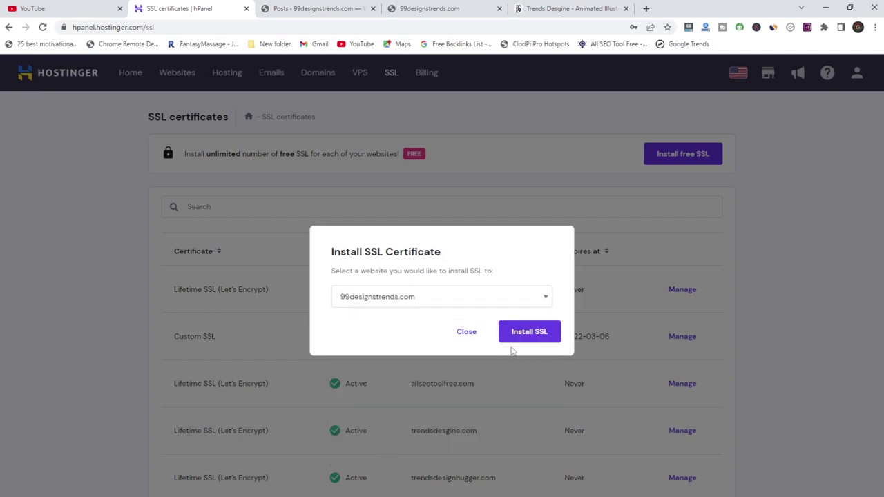
left_click(533, 333)
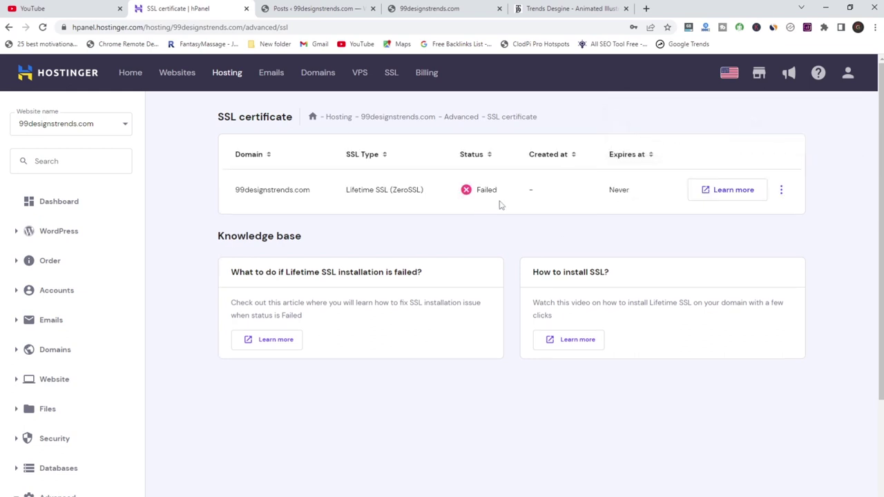
- Reinstall the Lifetime SSL certificate for 99designstrends.com and dismiss the installation notice
left_click(781, 189)
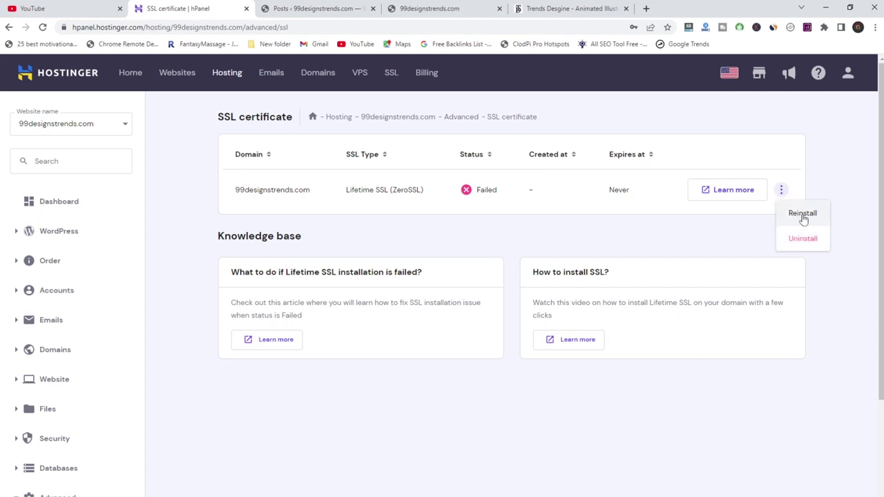
left_click(802, 214)
left_click(526, 320)
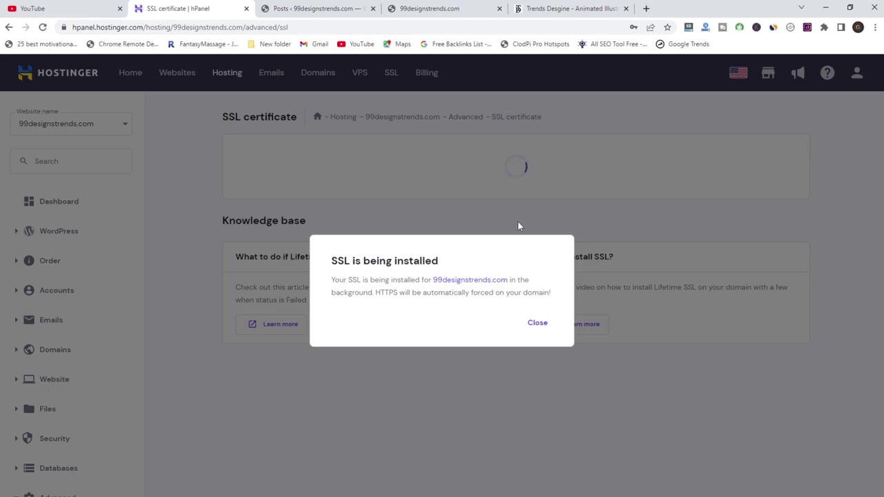
left_click(532, 329)
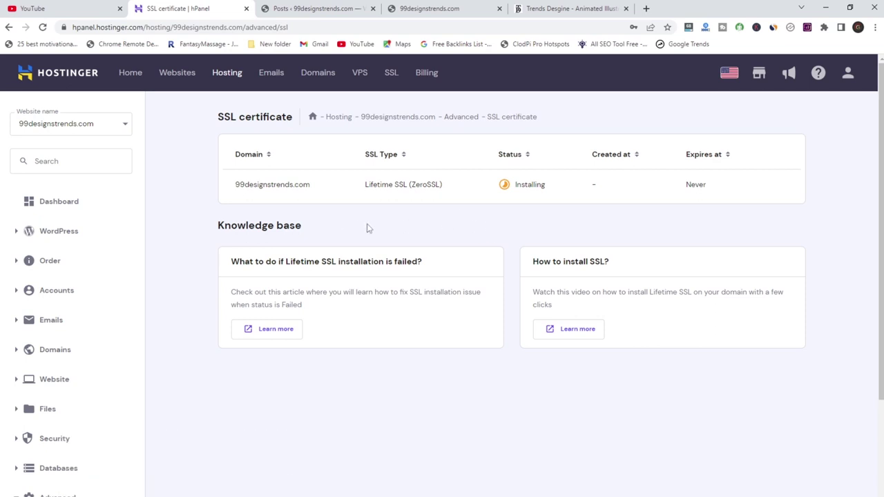
- Reload the WordPress posts list and check the SSL installation status in Hostinger
left_click(314, 8)
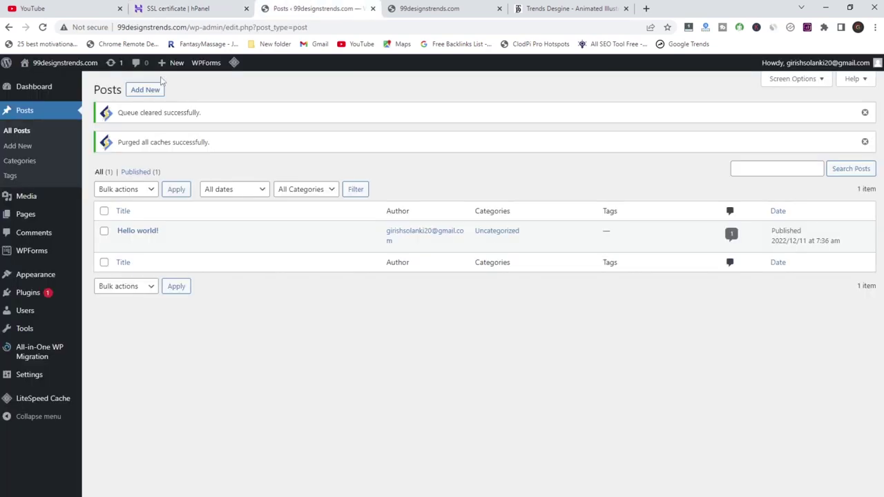
left_click(42, 27)
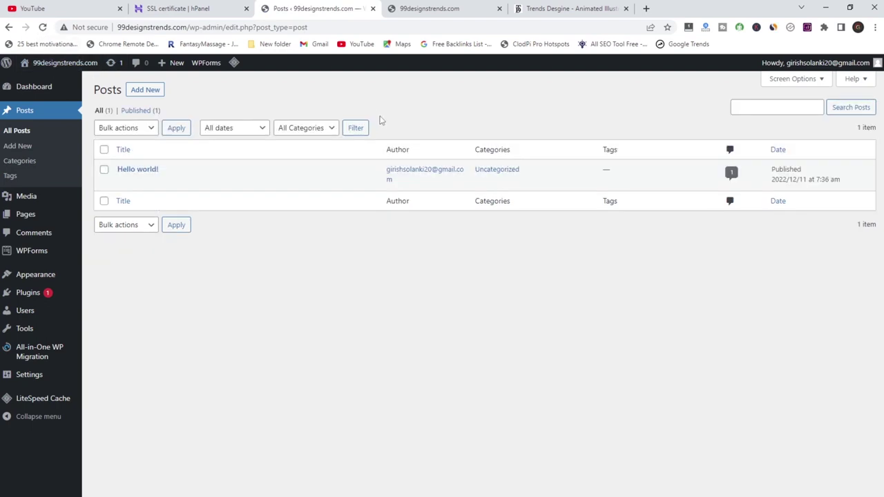
left_click(174, 10)
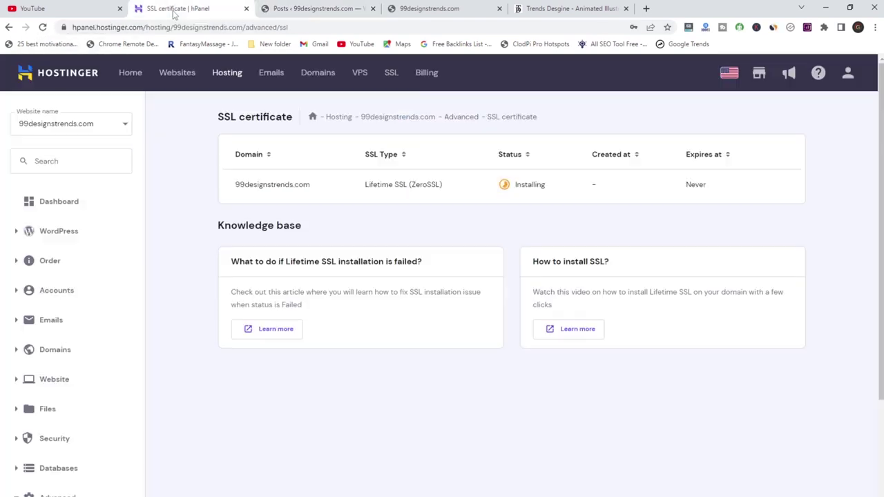
left_click(324, 7)
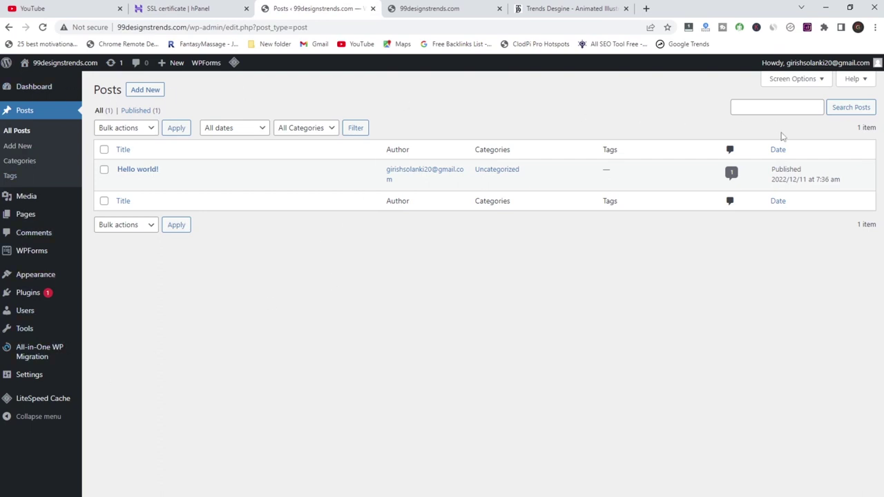
left_click(173, 5)
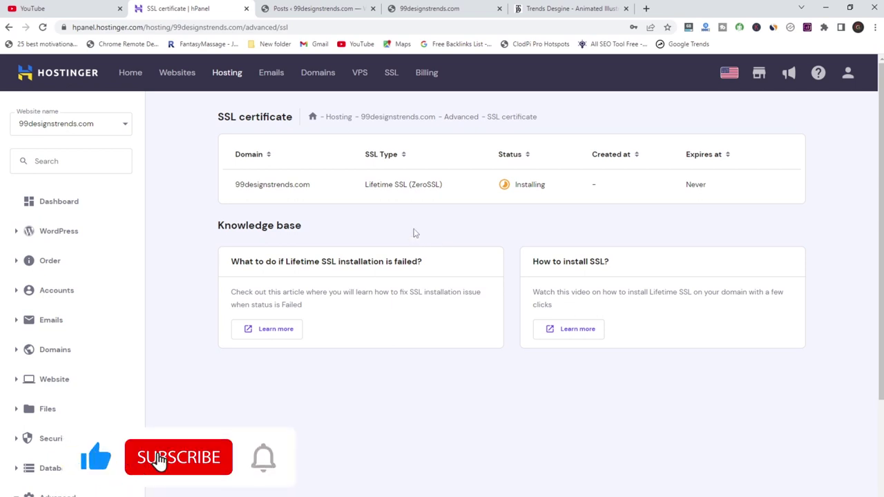
- Switch to the WordPress admin, open the General settings and examine the site title, tagline, addresses, language, timezone and date options
left_click(318, 3)
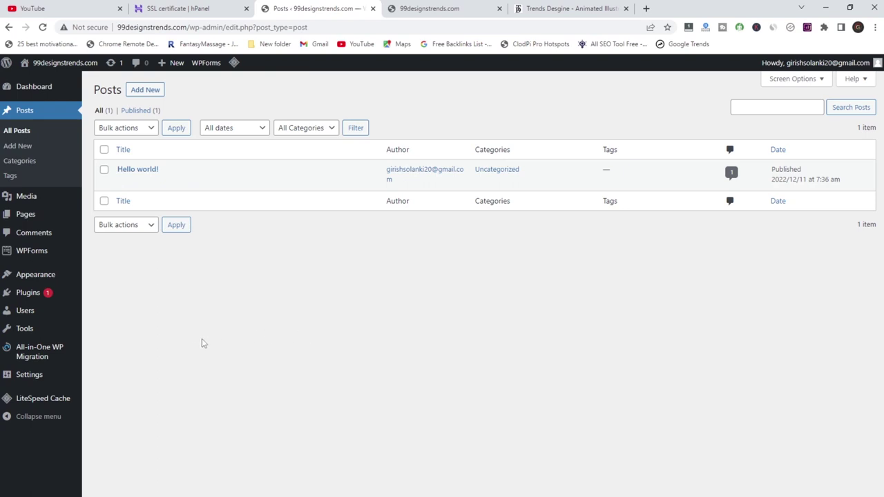
mouse_move(47, 284)
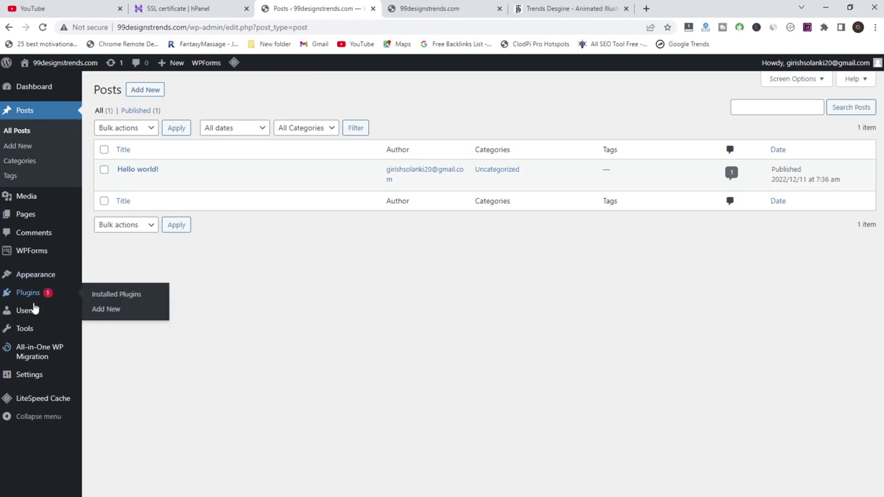
mouse_move(26, 336)
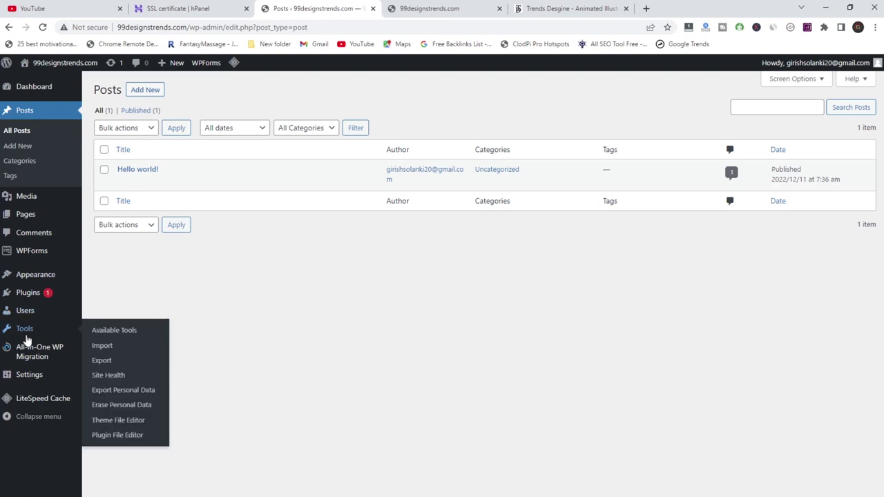
mouse_move(29, 380)
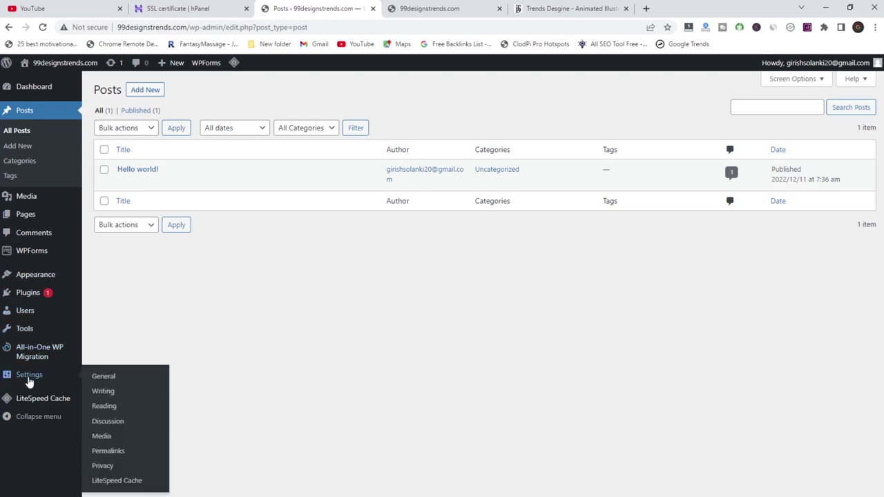
left_click(123, 382)
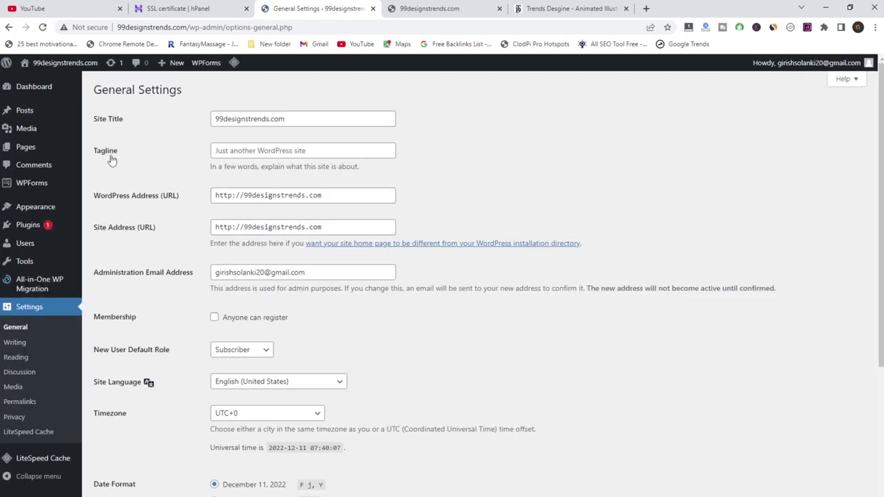
left_click(335, 150)
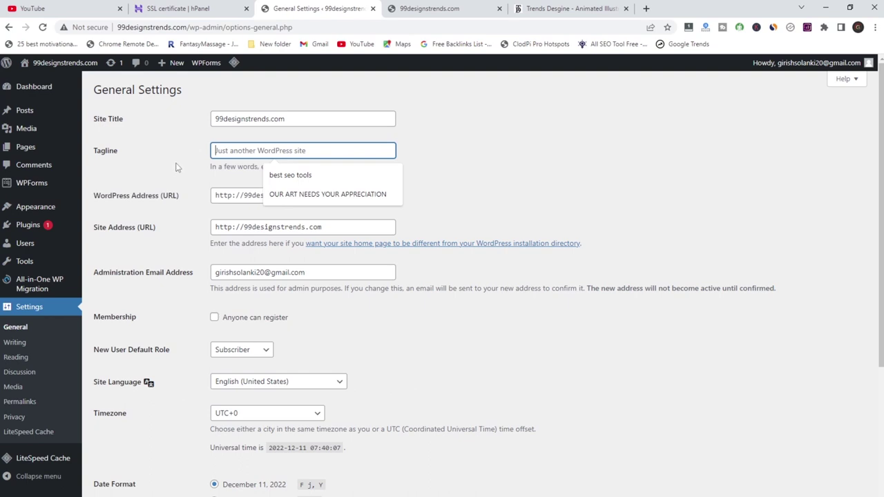
left_click(184, 215)
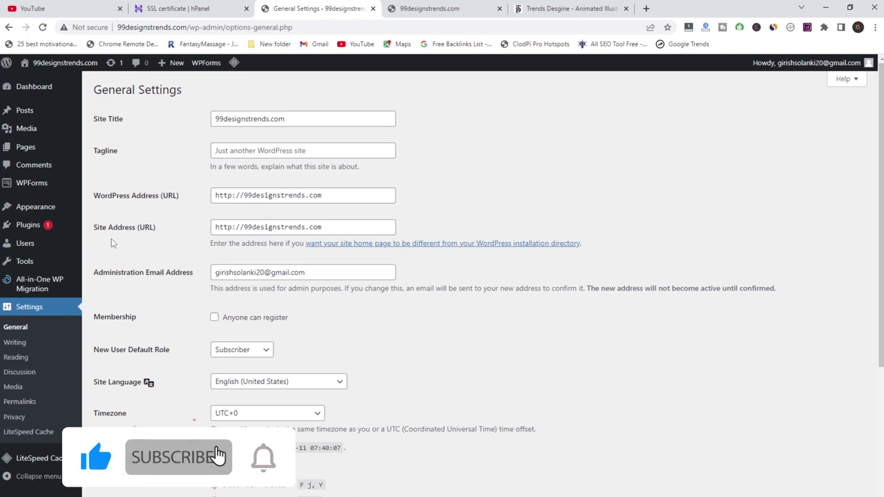
scroll(175, 239, "down", 1)
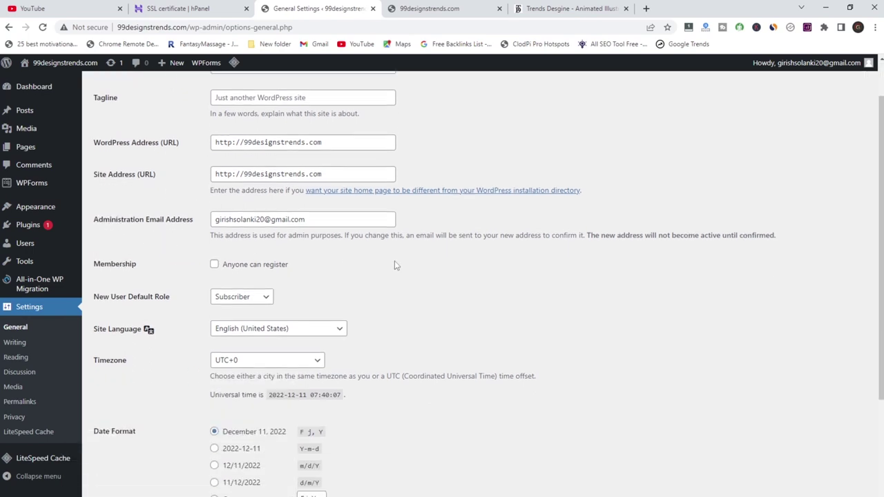
scroll(395, 261, "down", 3)
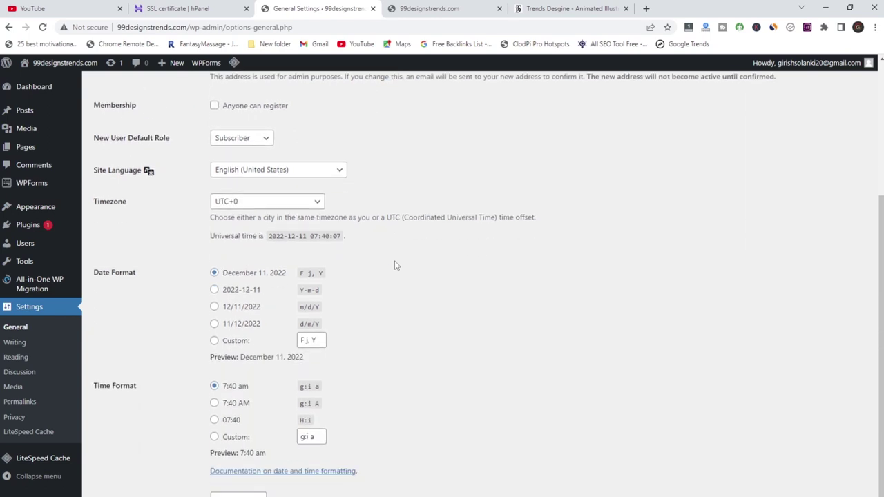
- Set the site's permalink structure to Post name and save the change
left_click(41, 406)
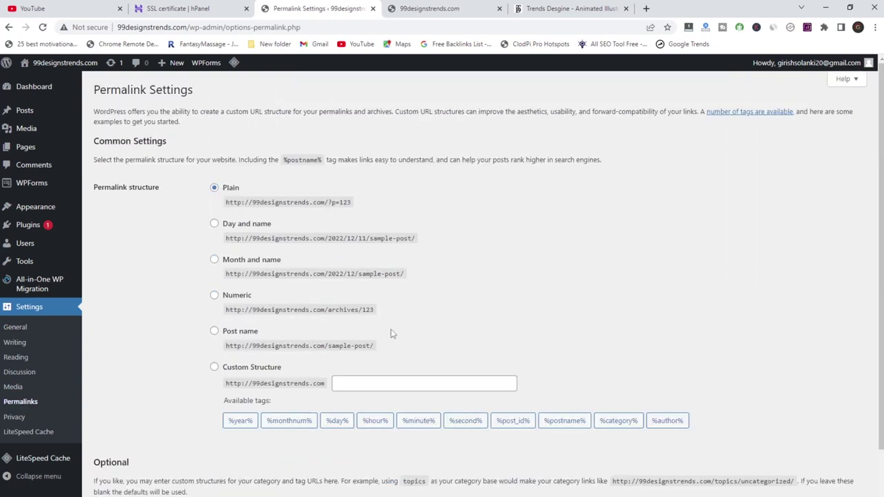
scroll(392, 333, "down", 1)
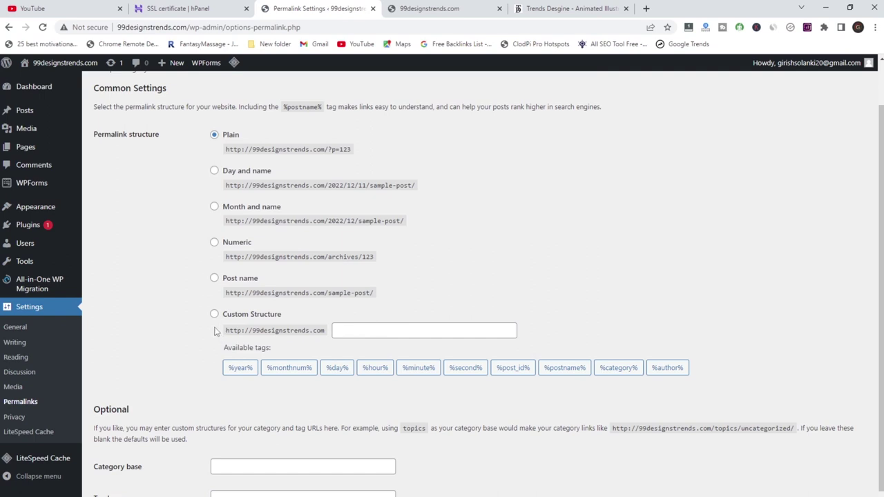
left_click(214, 278)
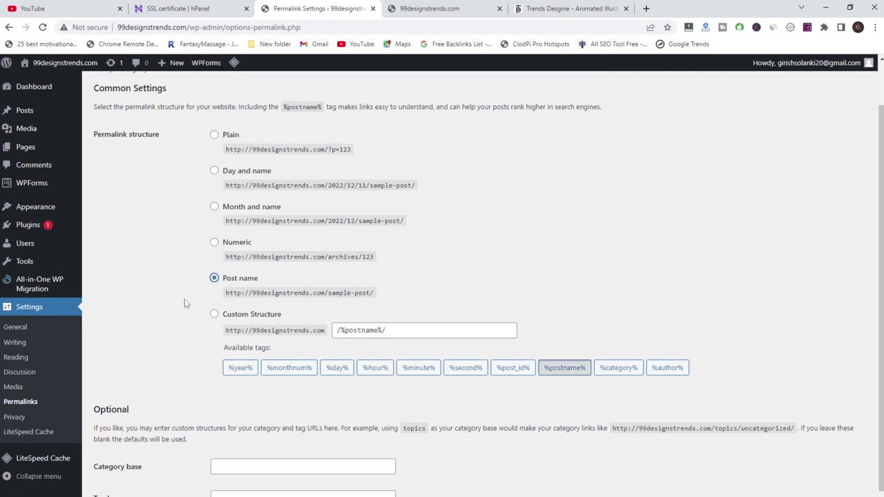
scroll(382, 275, "down", 1)
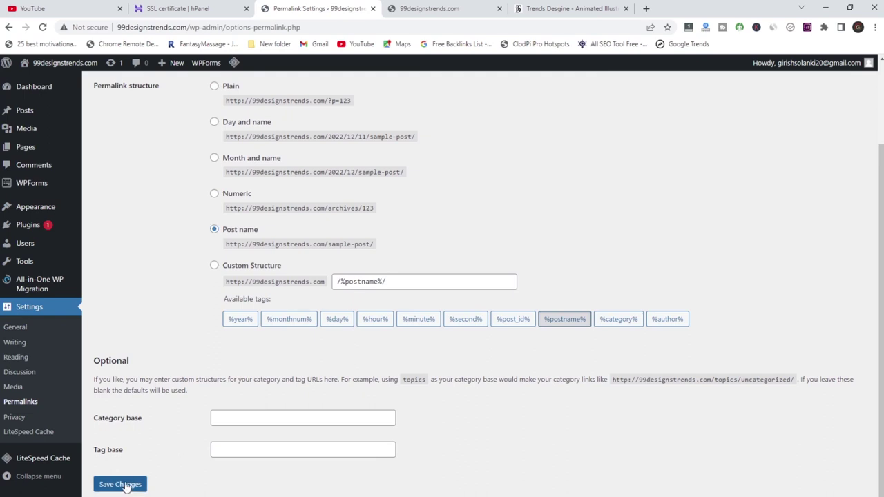
left_click(121, 484)
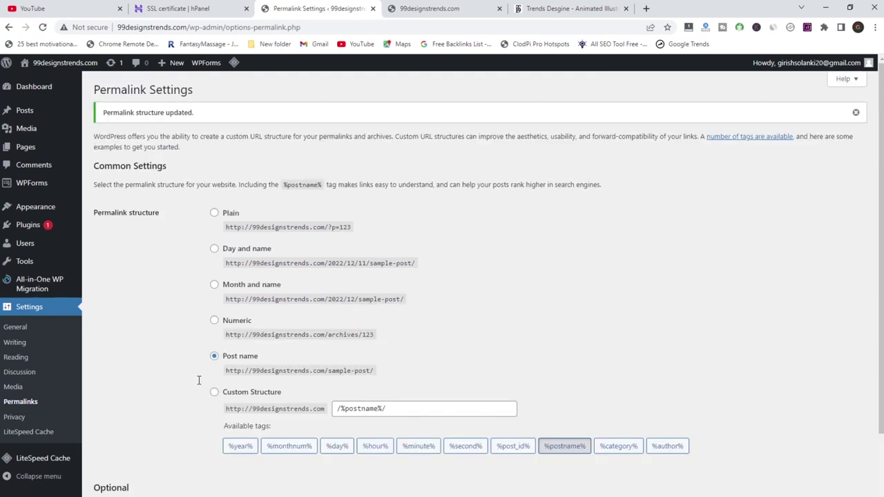
- In the Discussion settings, disable notifying linked blogs and allowing link notifications from other blogs on new posts, then save
left_click(24, 373)
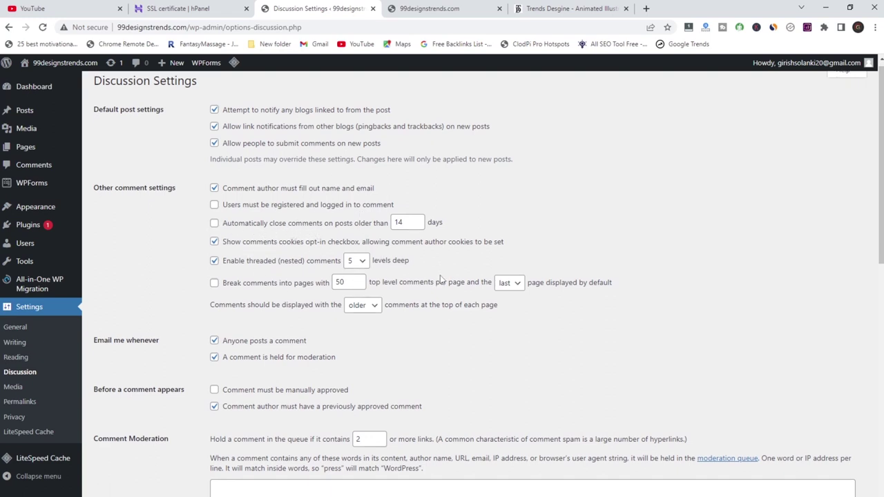
scroll(425, 283, "down", 1)
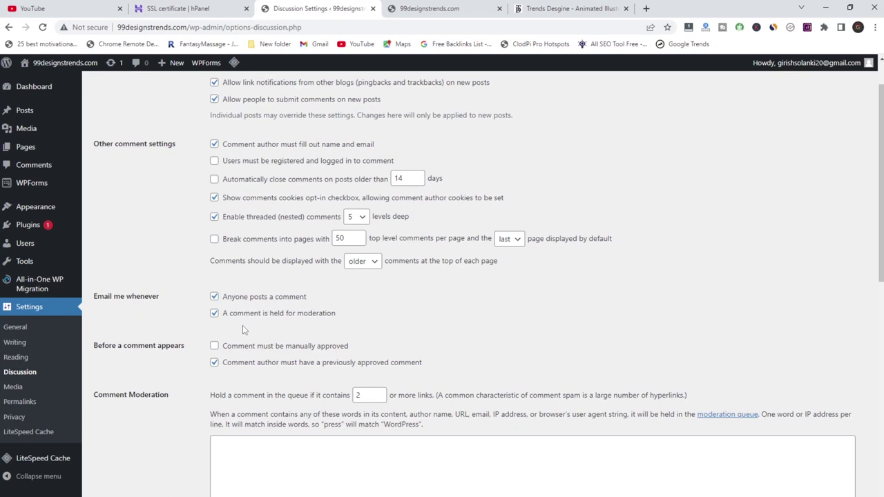
scroll(389, 311, "down", 2)
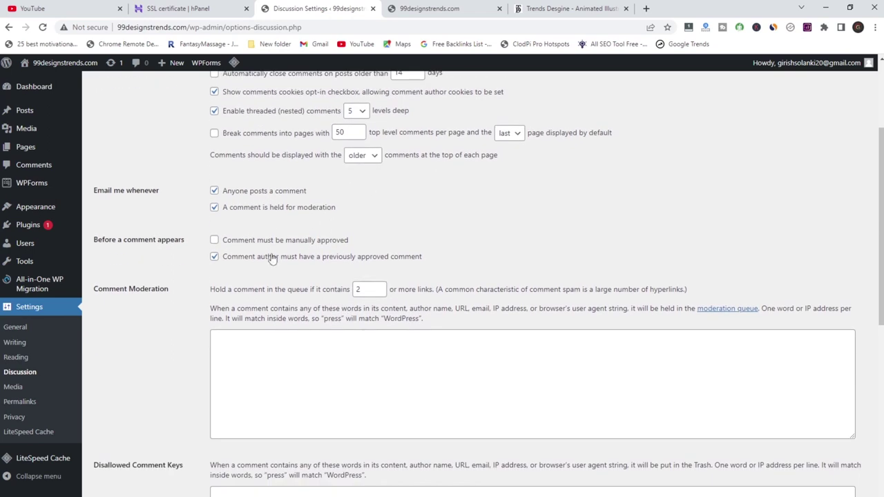
scroll(180, 257, "down", 6)
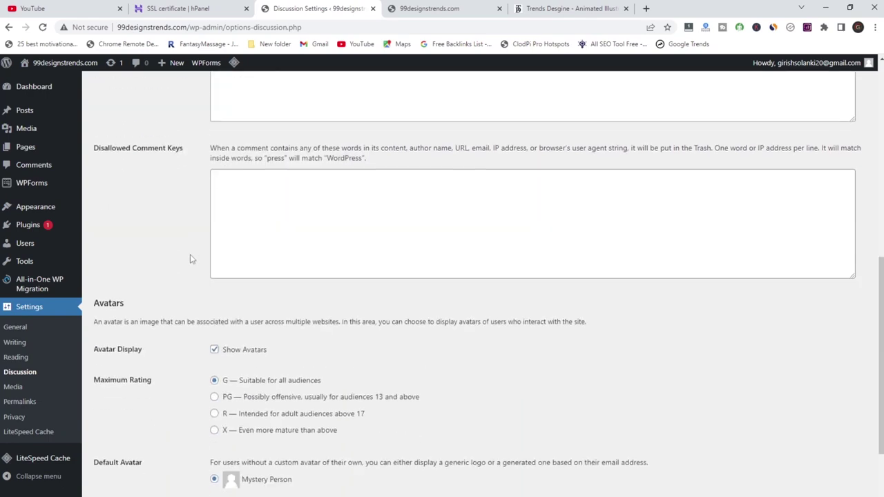
scroll(190, 257, "down", 2)
scroll(273, 254, "down", 2)
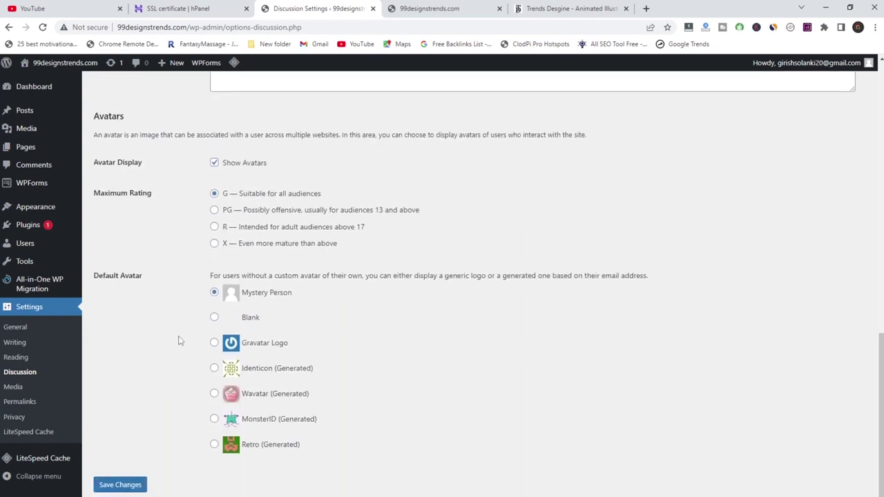
scroll(175, 337, "up", 15)
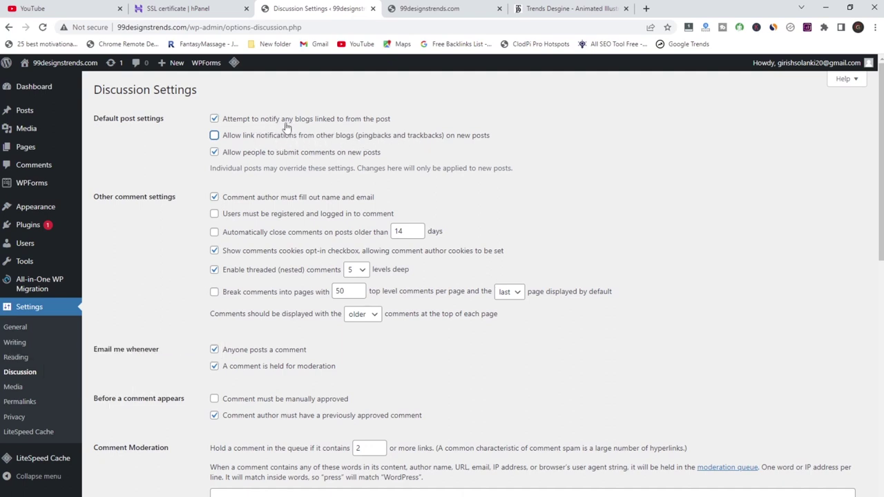
left_click(214, 119)
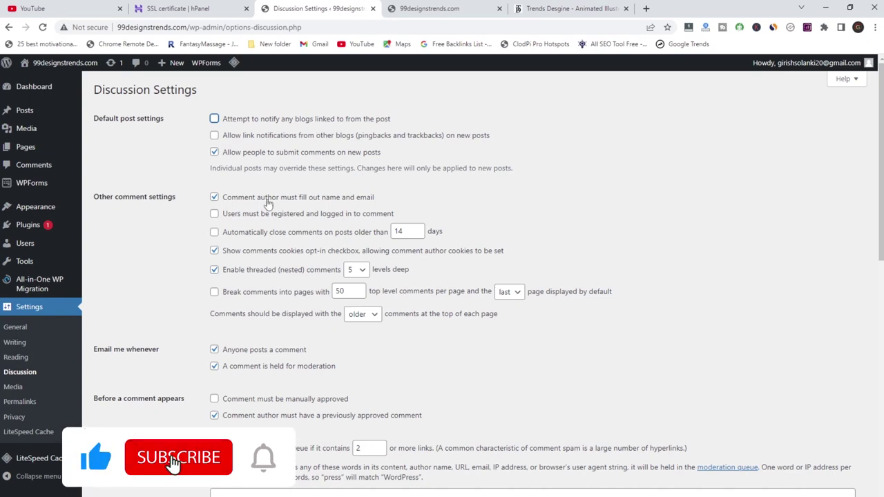
scroll(267, 200, "down", 10)
left_click(120, 488)
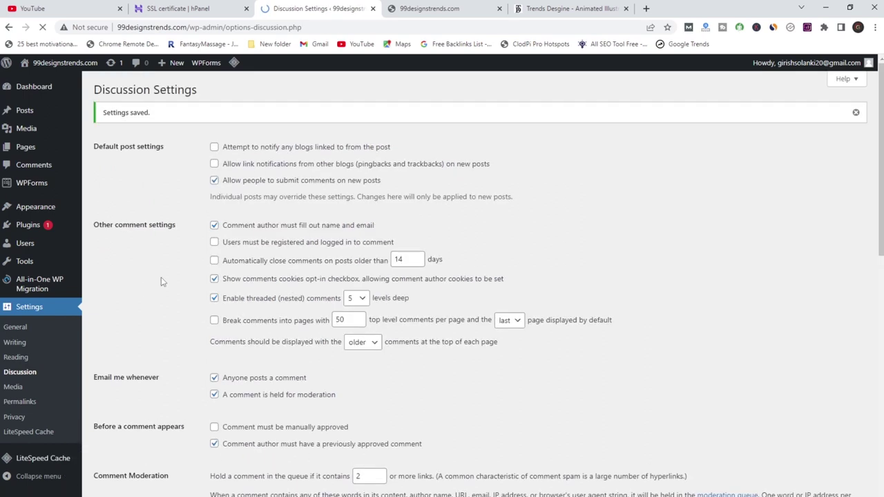
- Look through the Writing, Reading and Media settings and return to the General settings
left_click(21, 342)
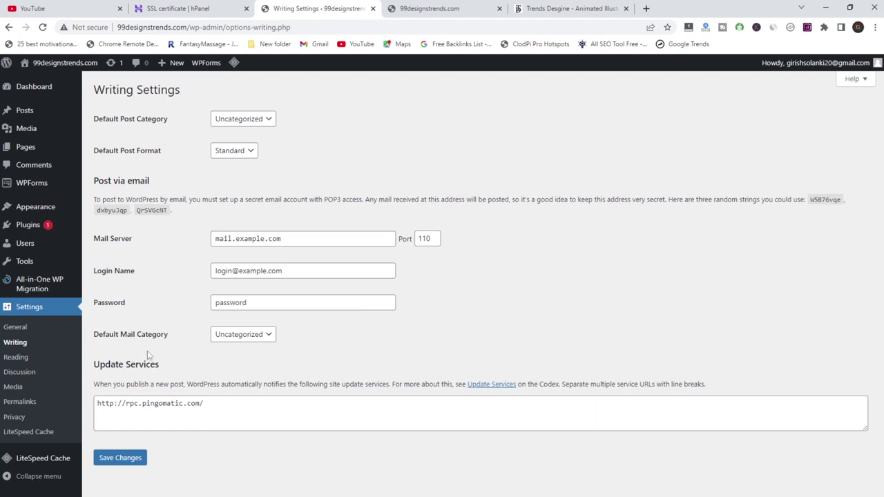
left_click(29, 357)
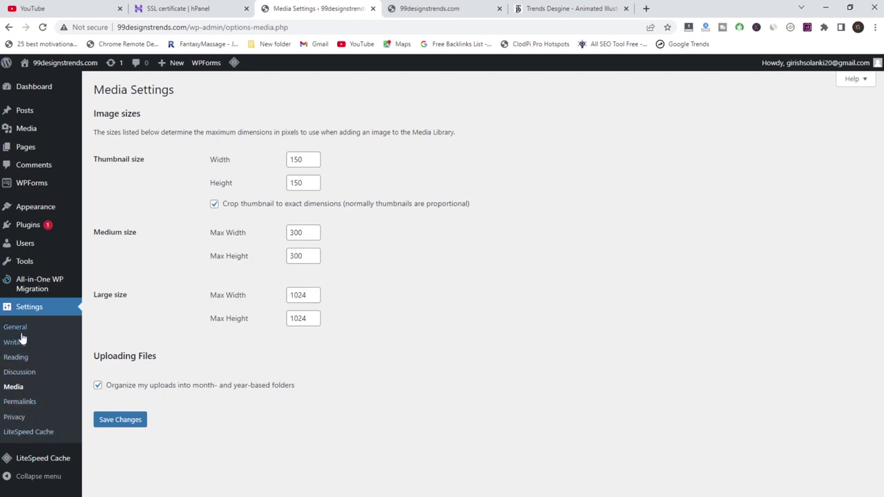
left_click(56, 328)
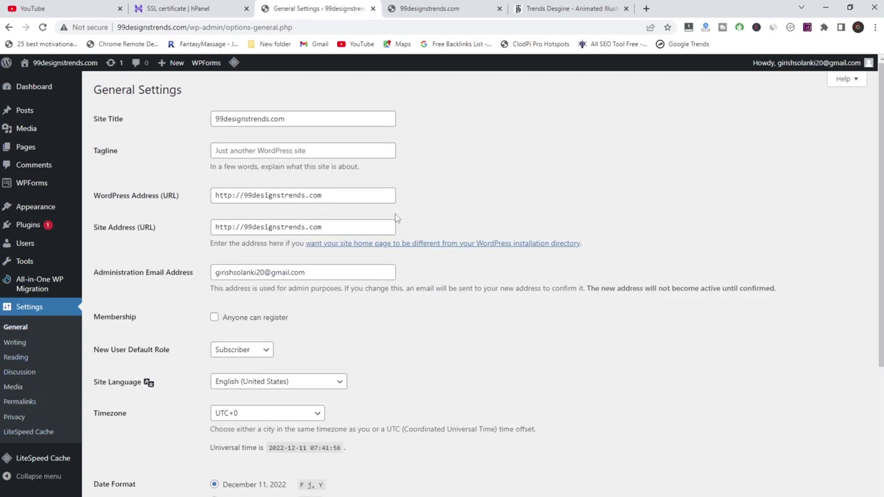
- Check the 99designstrends.com site tab and look over the WordPress dashboard
left_click(428, 7)
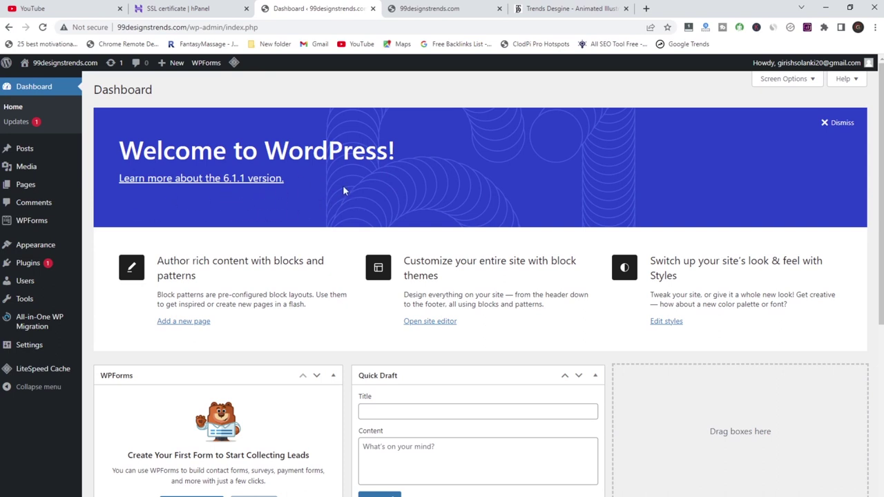
scroll(288, 246, "down", 4)
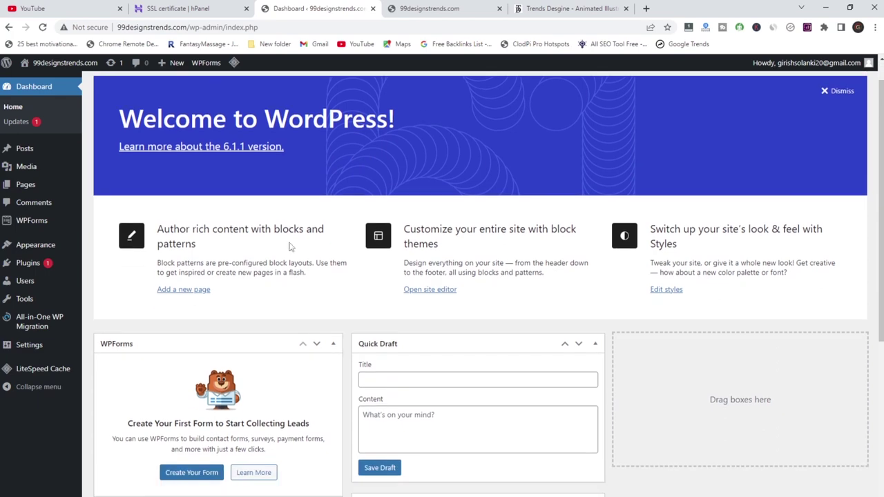
scroll(292, 243, "up", 3)
scroll(292, 243, "up", 1)
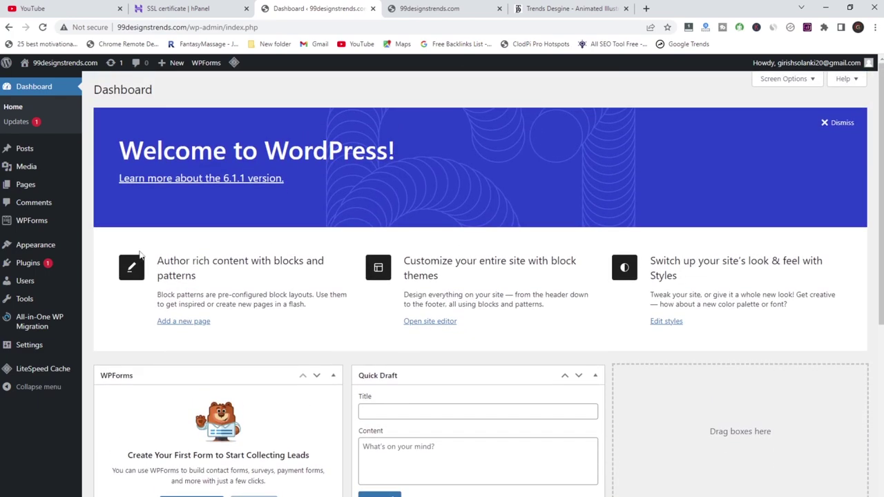
- Open the Themes page and examine the installed Twenty Twenty-Three, Twenty Twenty-One and Twenty Twenty-Two themes
mouse_move(28, 247)
left_click(101, 246)
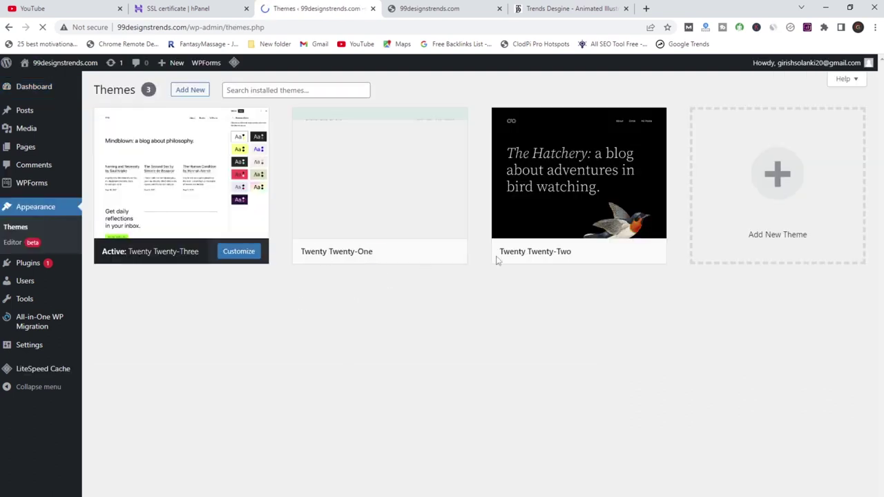
mouse_move(159, 267)
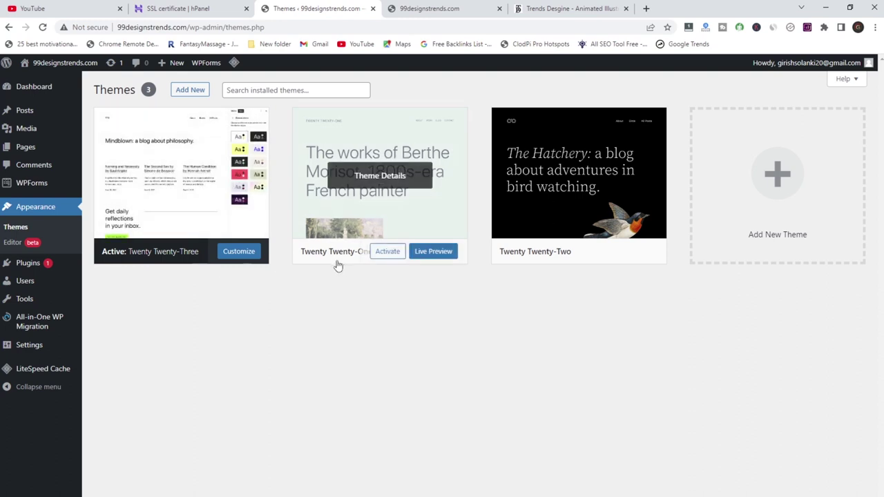
mouse_move(511, 263)
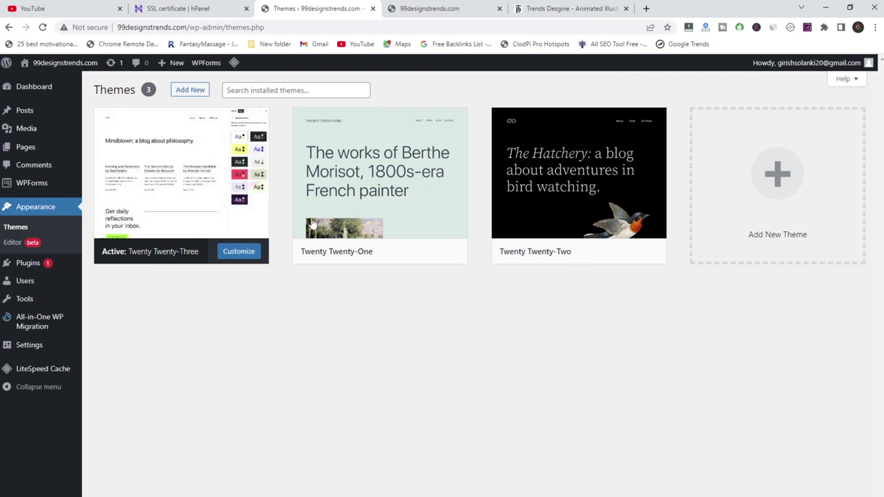
- Open the catalogue for adding a new theme and browse the popular themes, including Astra and OceanWP
left_click(792, 168)
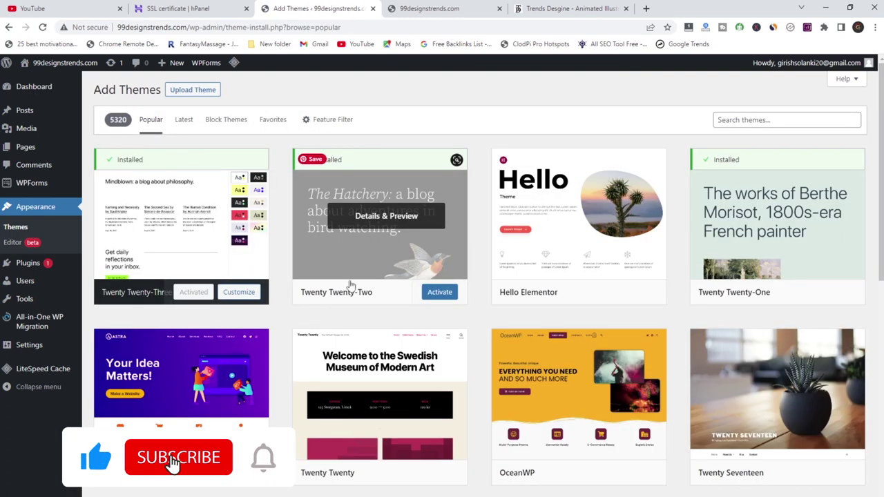
scroll(598, 260, "down", 4)
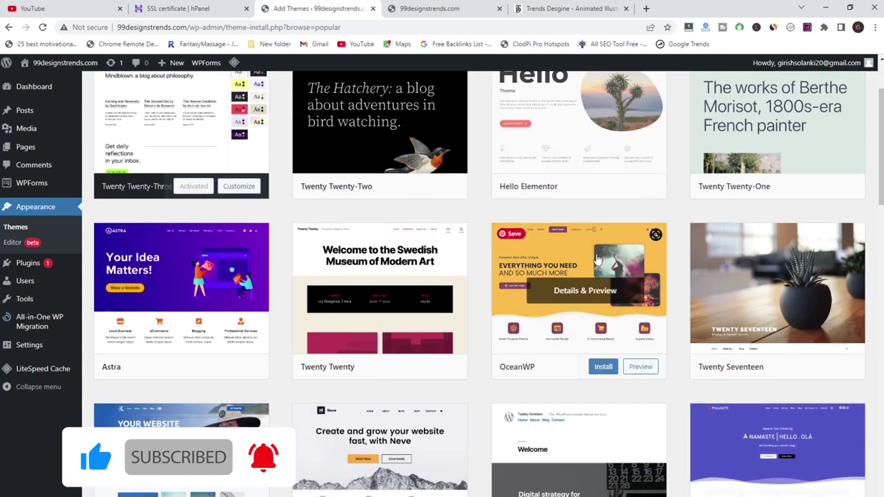
scroll(154, 251, "up", 3)
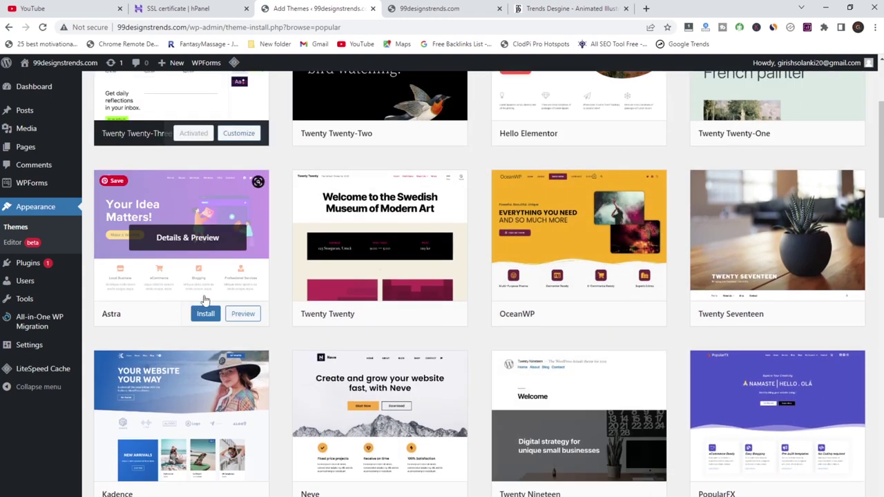
scroll(317, 313, "up", 3)
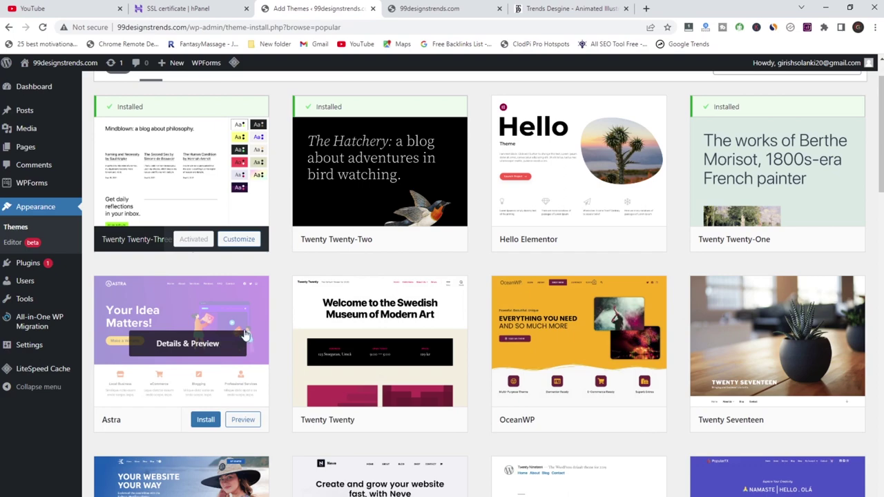
- Browse the rest of the popular themes catalogue and return to its beginning
scroll(669, 257, "up", 1)
scroll(663, 261, "down", 5)
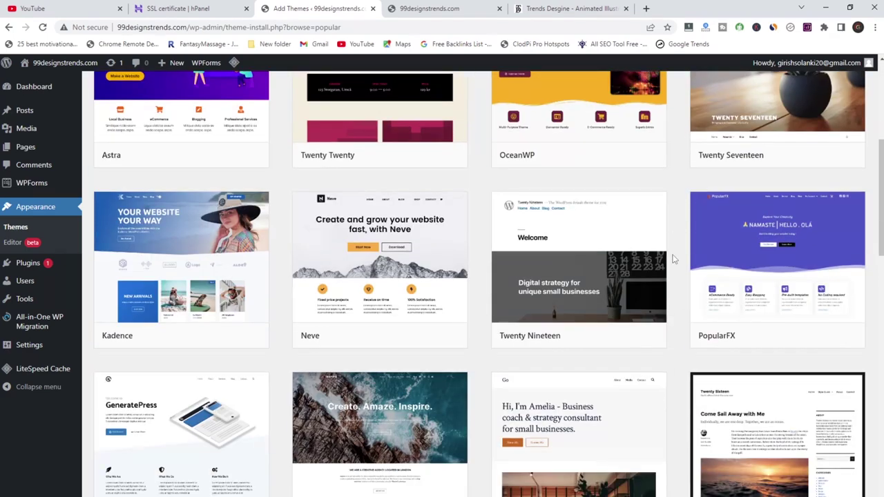
scroll(184, 296, "down", 6)
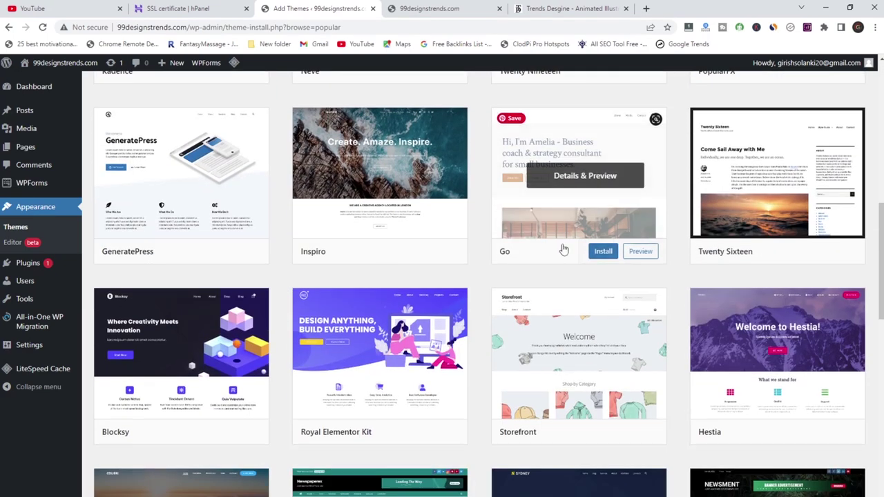
scroll(727, 250, "down", 8)
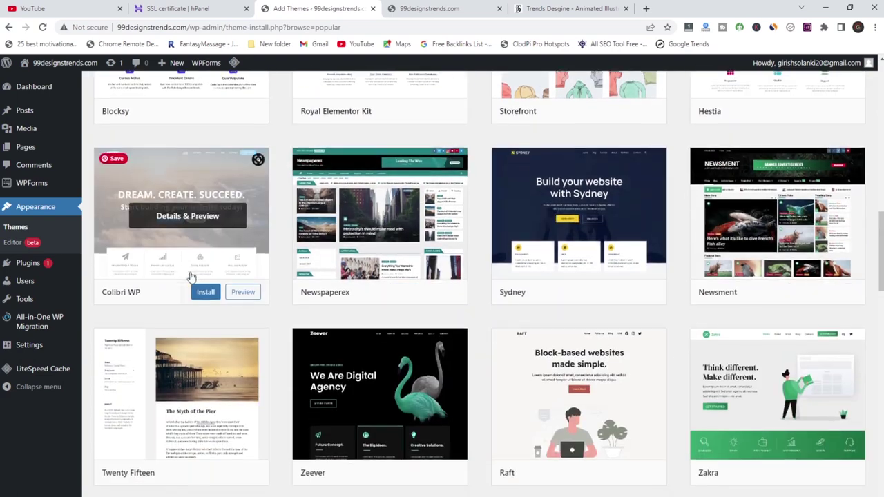
scroll(359, 277, "down", 4)
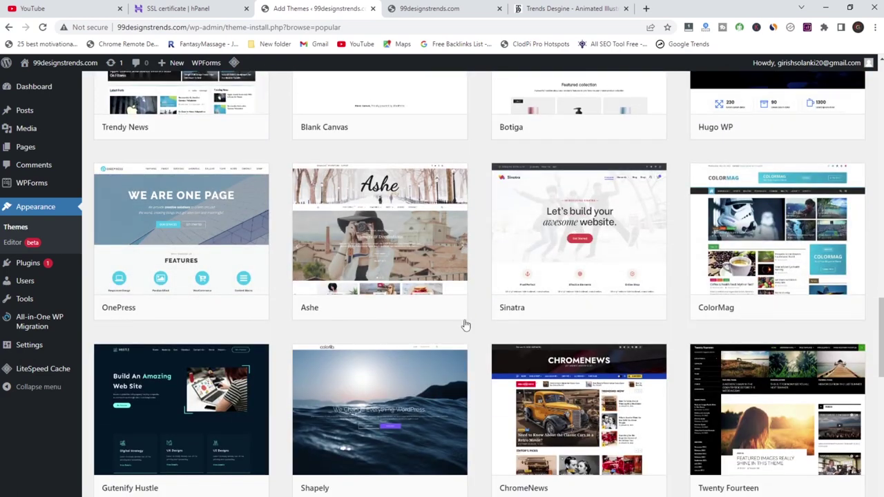
scroll(484, 323, "down", 3)
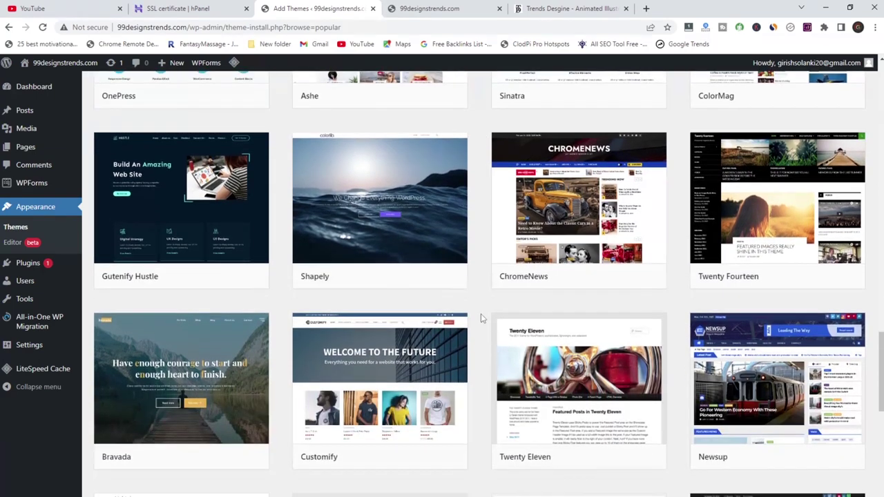
scroll(481, 318, "down", 5)
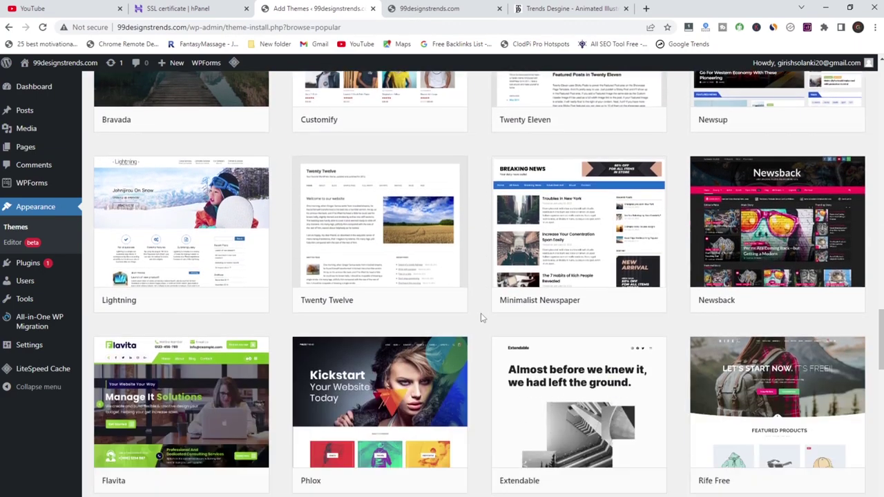
scroll(482, 318, "down", 2)
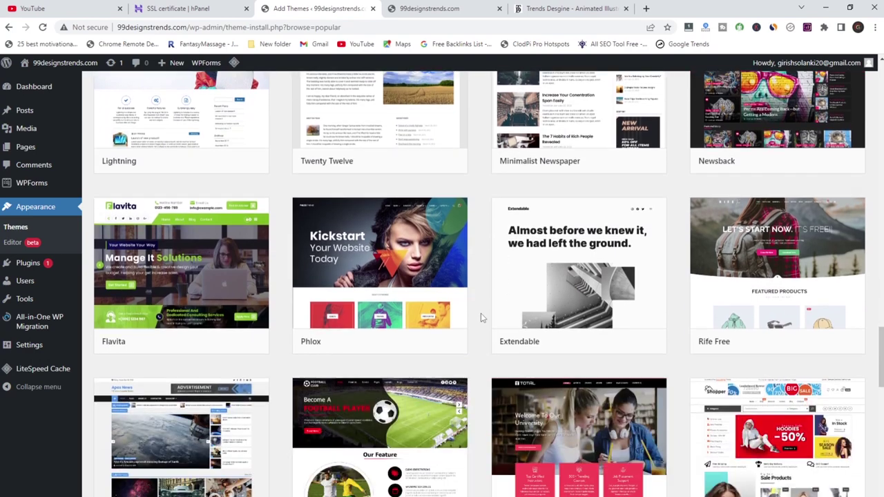
scroll(481, 318, "down", 2)
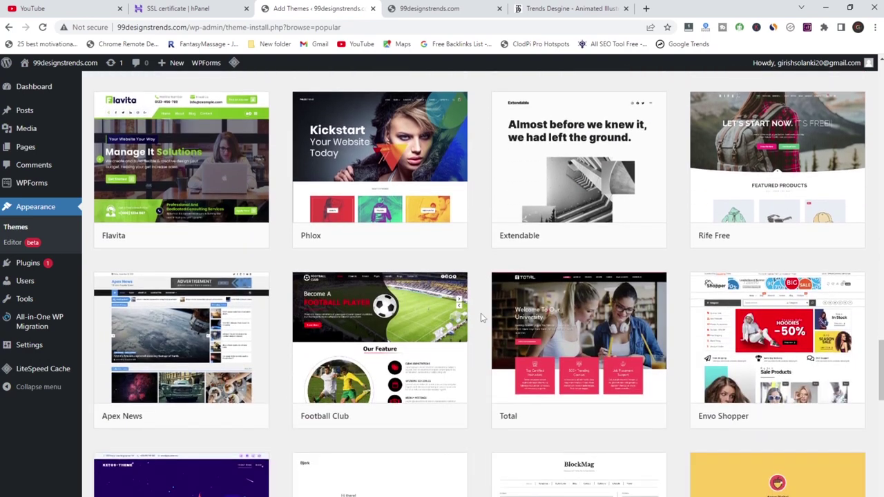
scroll(481, 318, "down", 4)
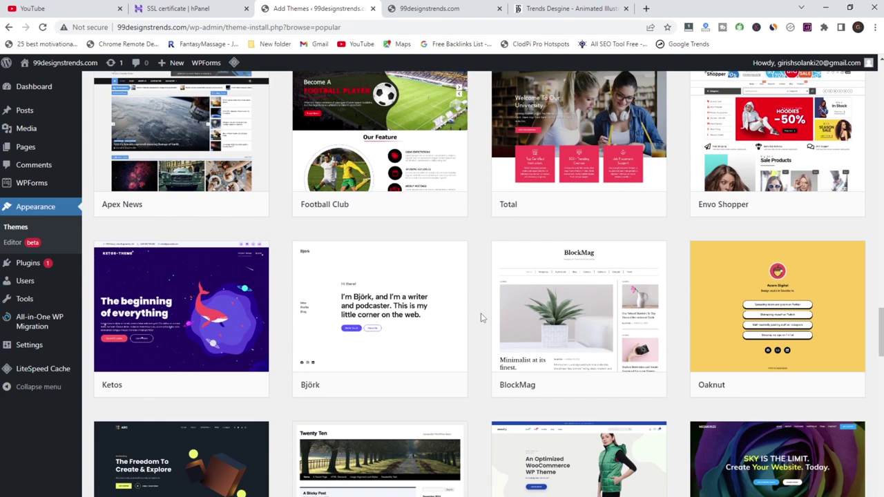
scroll(481, 313, "down", 6)
scroll(481, 313, "down", 4)
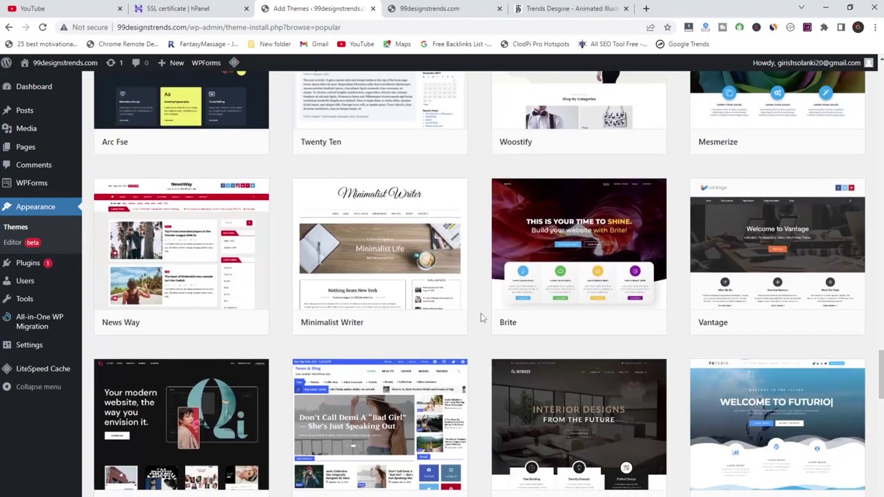
scroll(486, 317, "down", 3)
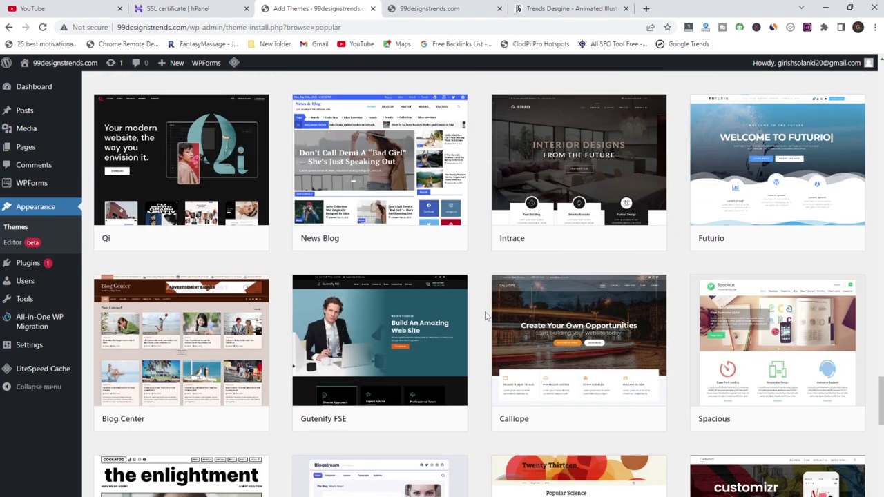
scroll(485, 316, "up", 20)
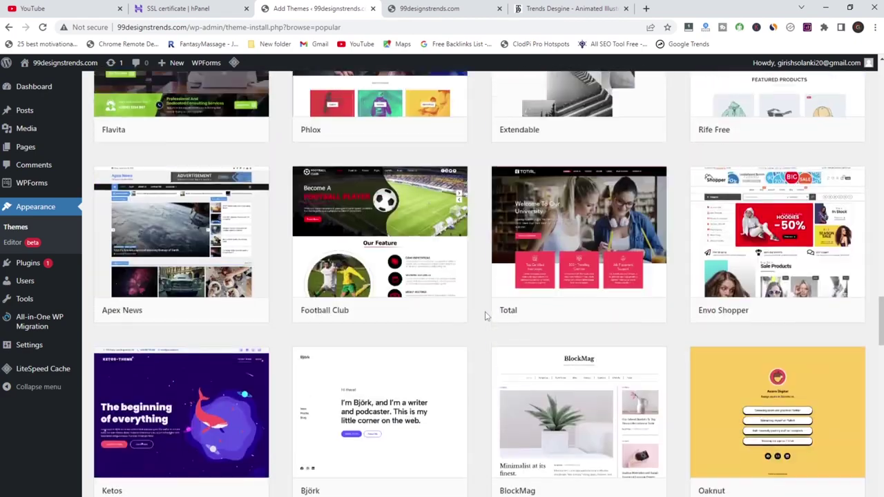
scroll(485, 316, "up", 15)
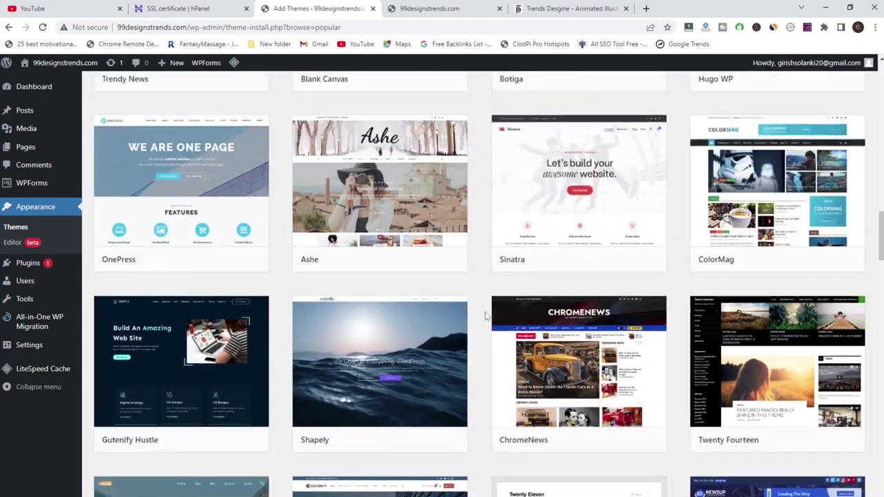
scroll(485, 317, "up", 18)
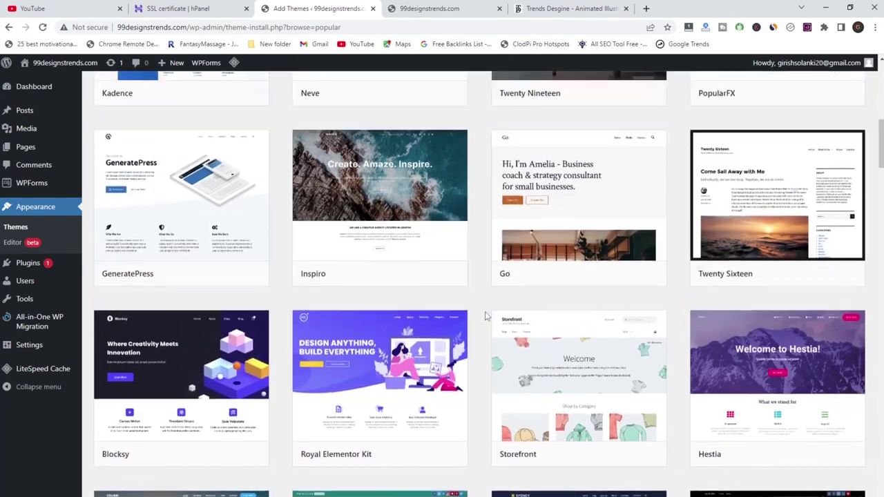
scroll(486, 317, "up", 5)
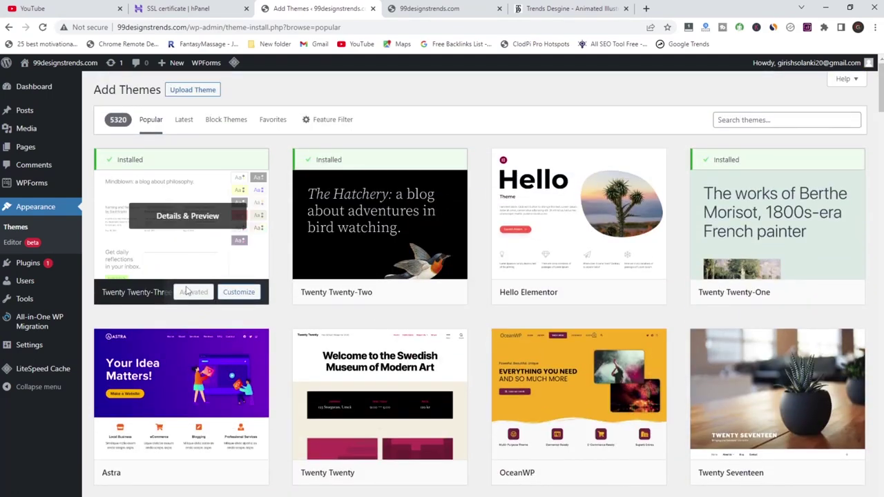
- Install and activate the Soledad theme by uploading soledad_v8.0.0.zip from the "99desgine trend" folder on Local Disk (E:)
left_click(195, 91)
left_click(391, 187)
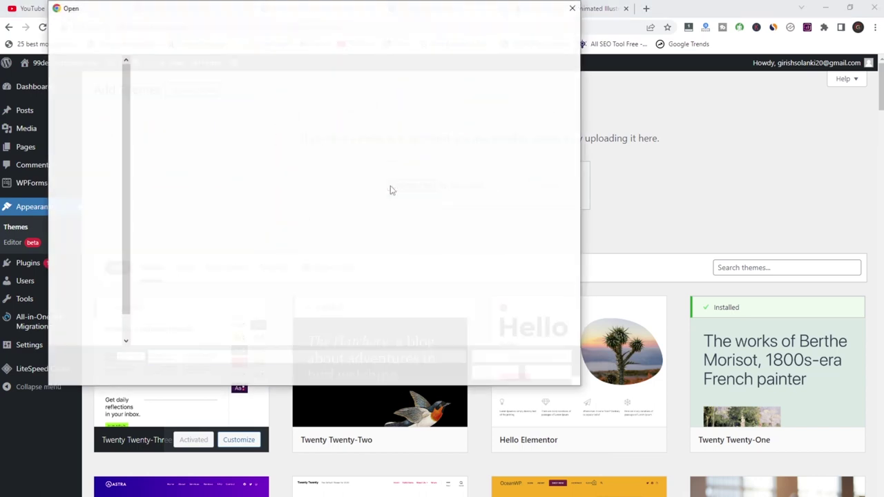
left_click(176, 26)
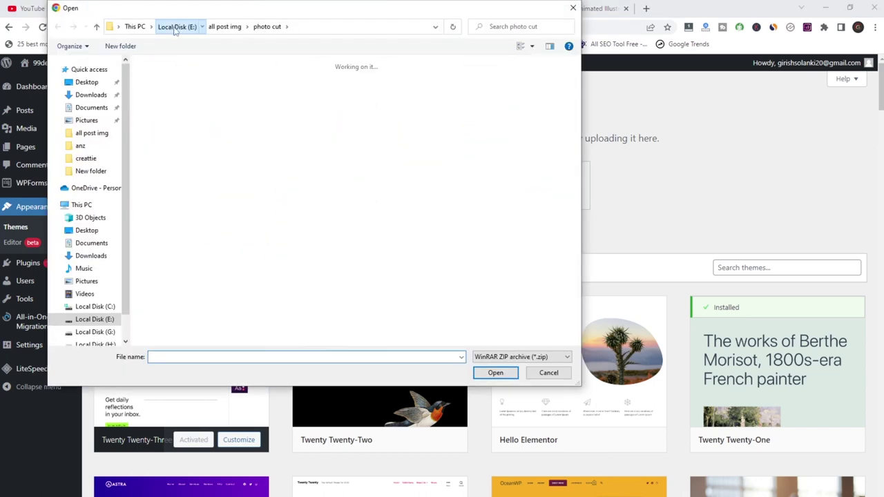
left_click(317, 200)
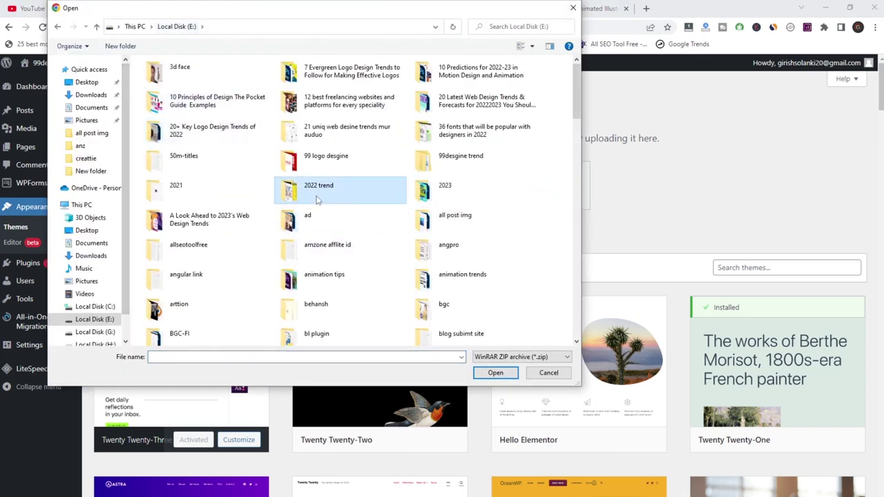
key("Up")
key("Right")
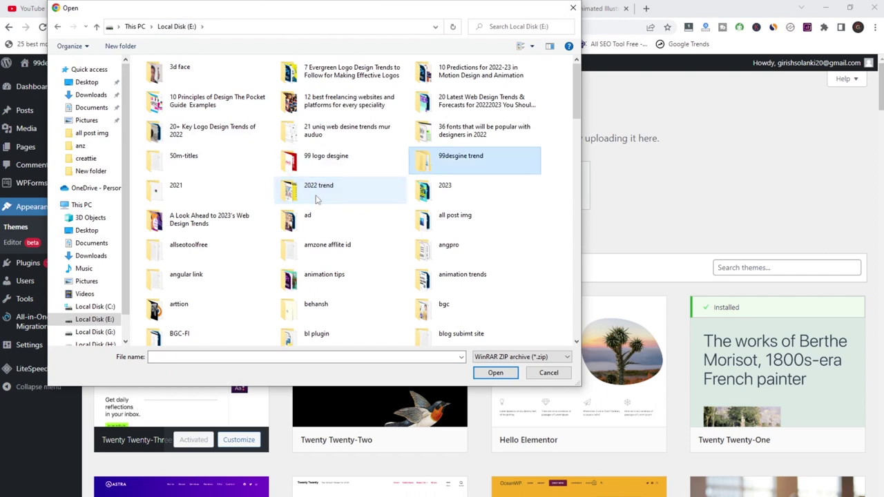
key("Return")
key("Down")
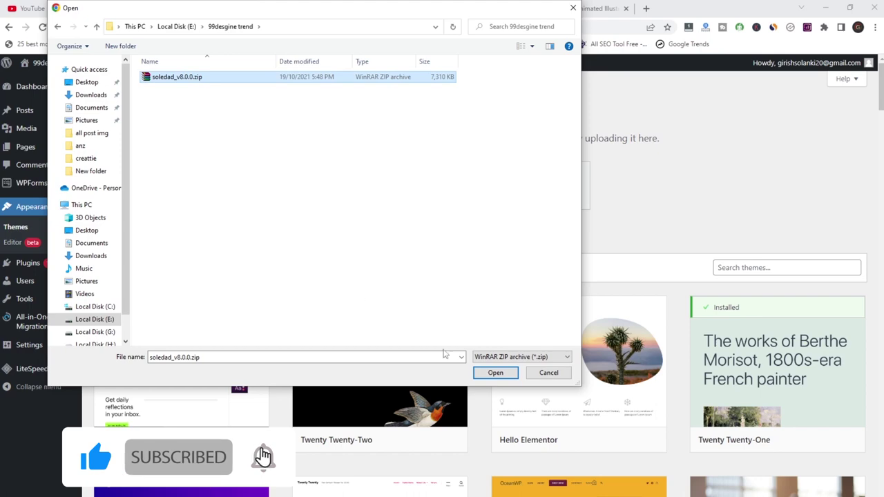
left_click(493, 373)
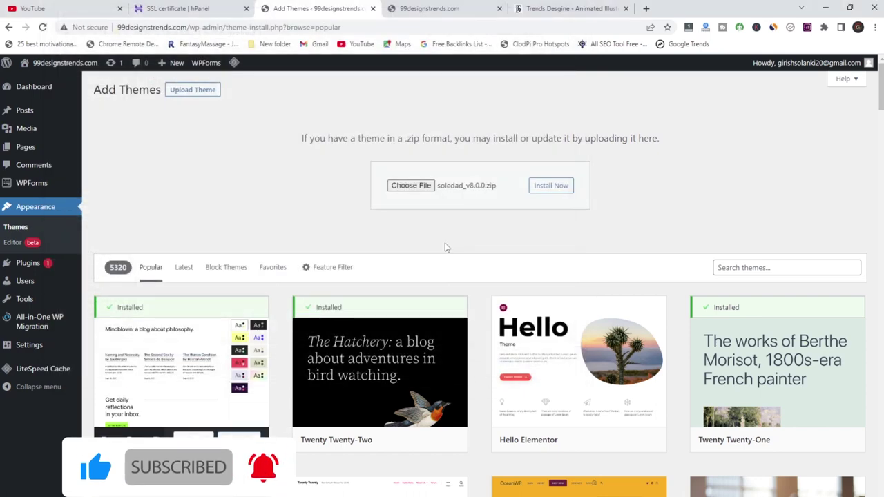
left_click(560, 189)
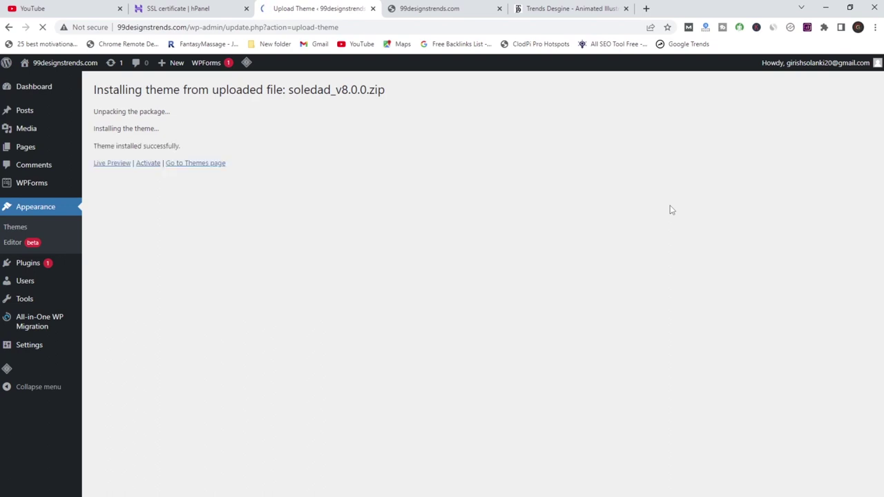
left_click(147, 164)
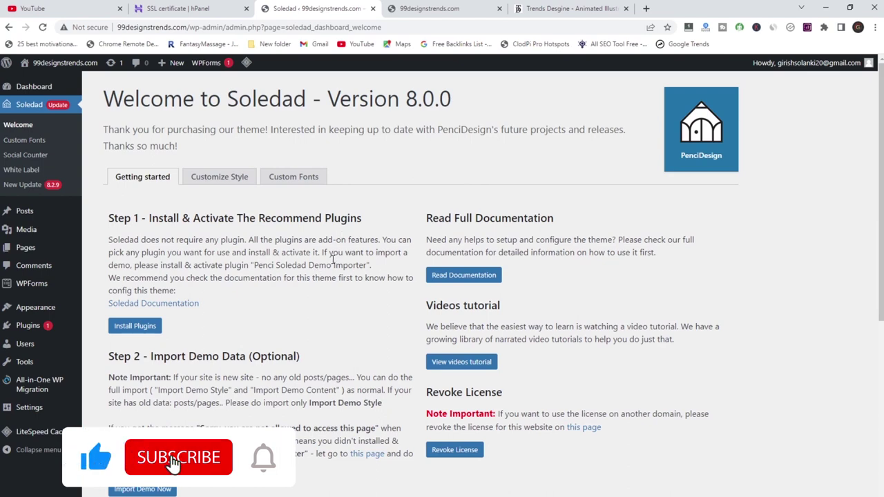
- Read through the plugin, demo import and customization steps on the Soledad welcome page
scroll(333, 262, "down", 2)
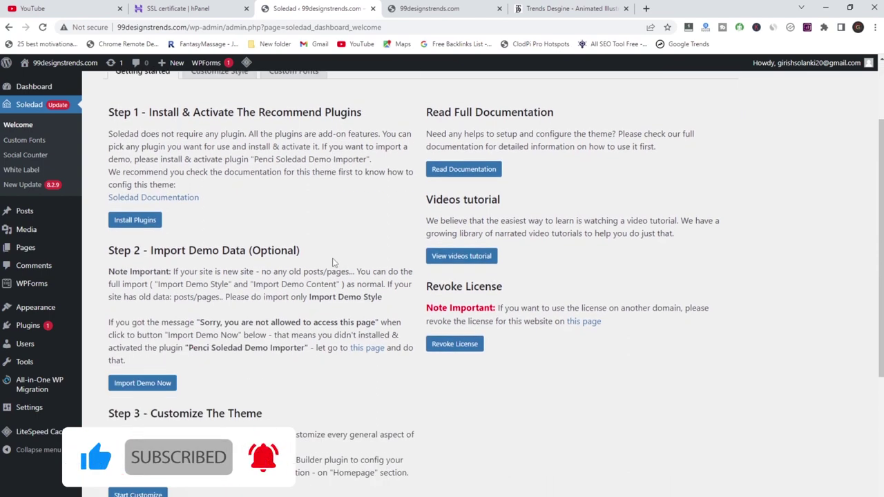
scroll(333, 263, "down", 3)
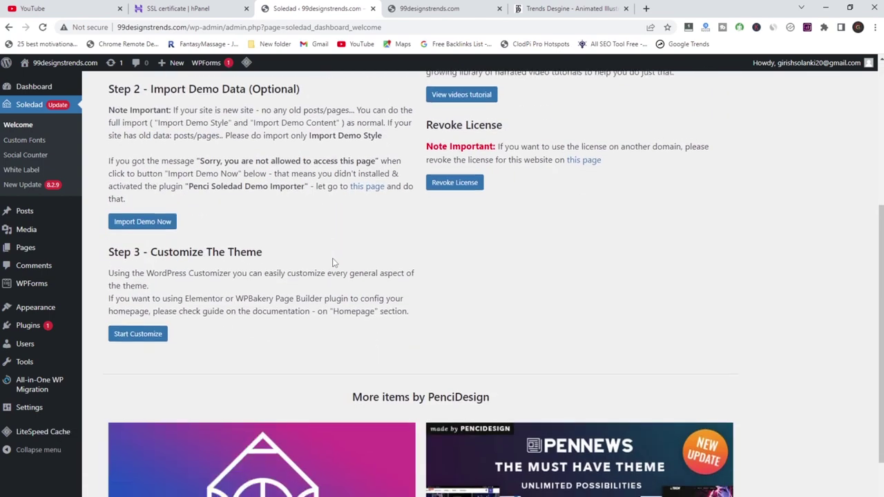
scroll(307, 394, "down", 2)
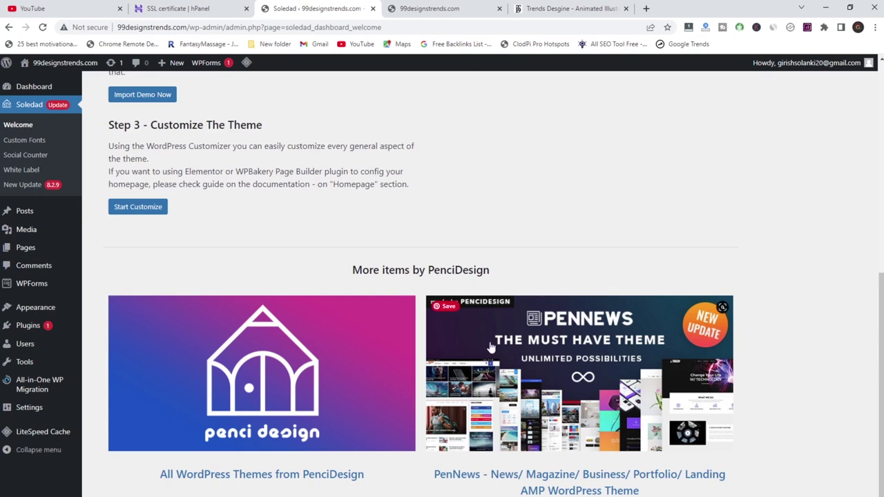
- Try to open the Soledad demo data import, and return to the Soledad welcome page
scroll(490, 347, "up", 4)
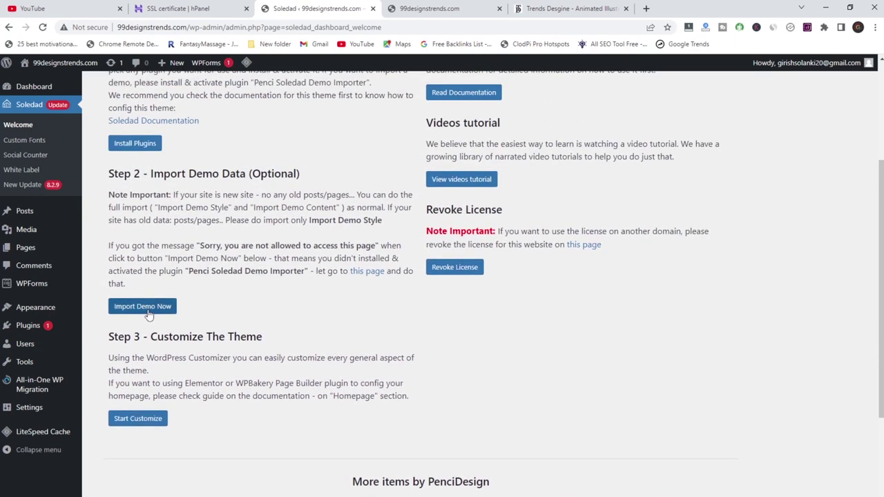
left_click(149, 314)
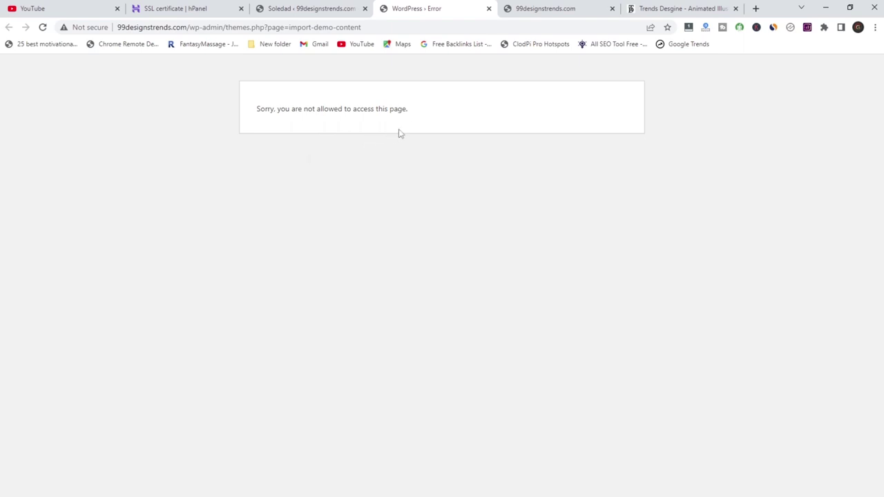
left_click(307, 7)
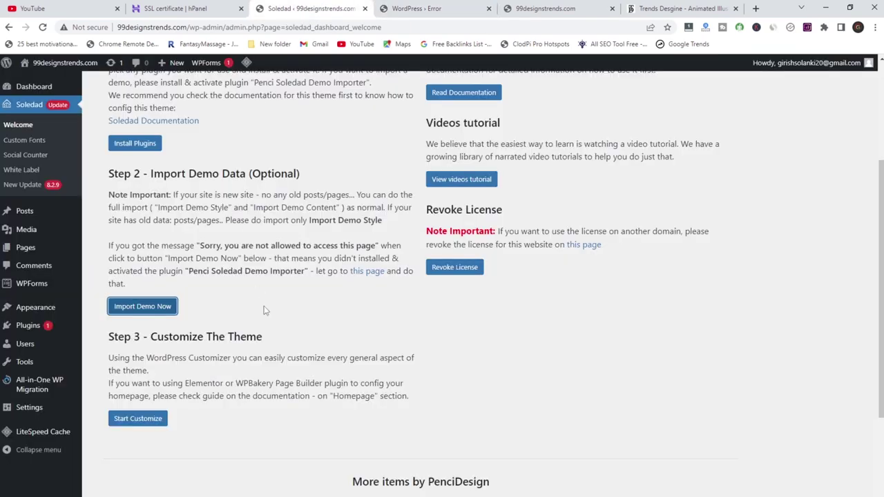
- Open the Themes page, examine the 99designstrends.com home page in a separate tab, and return to the demo import tab
scroll(263, 311, "up", 3)
key("Return")
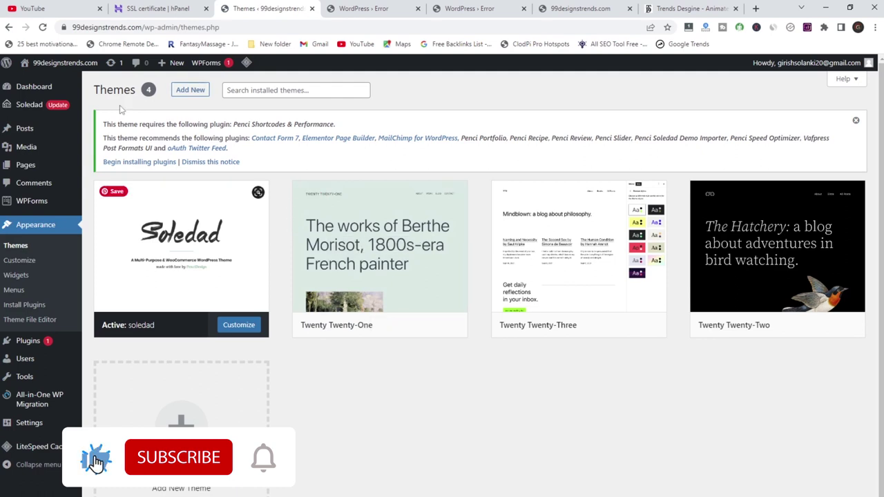
middle_click(43, 81)
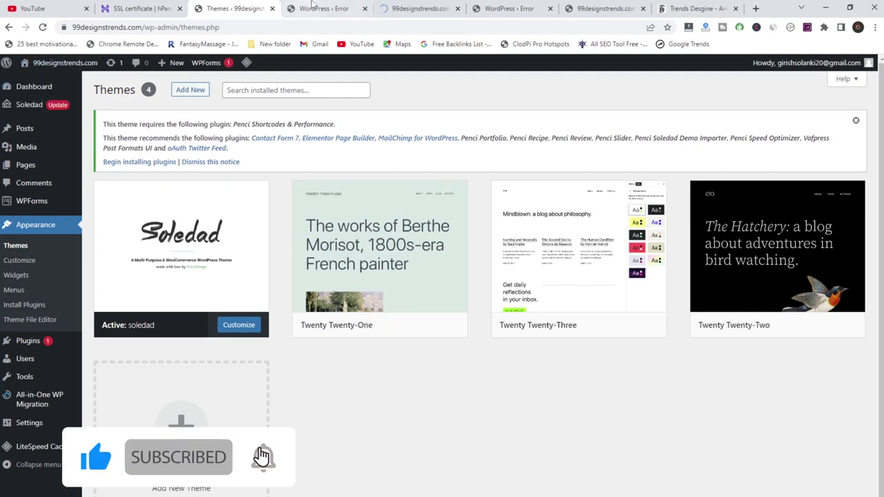
left_click(415, 8)
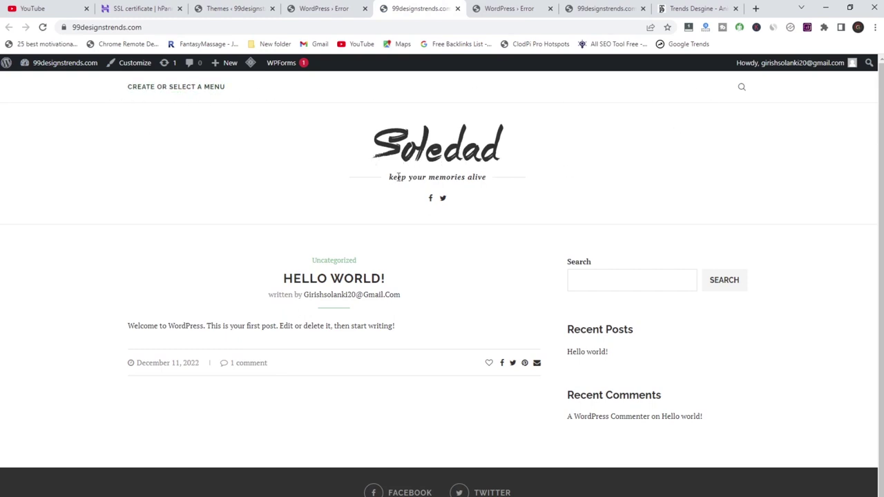
scroll(485, 282, "down", 1)
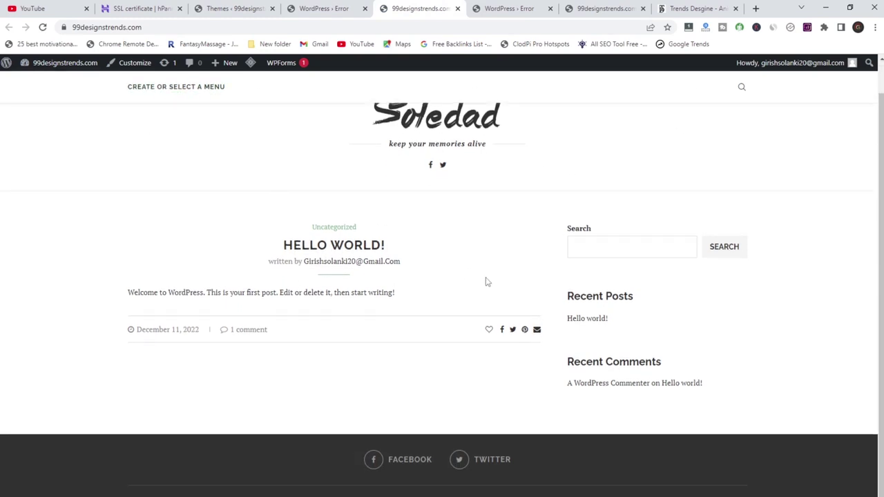
scroll(486, 281, "up", 1)
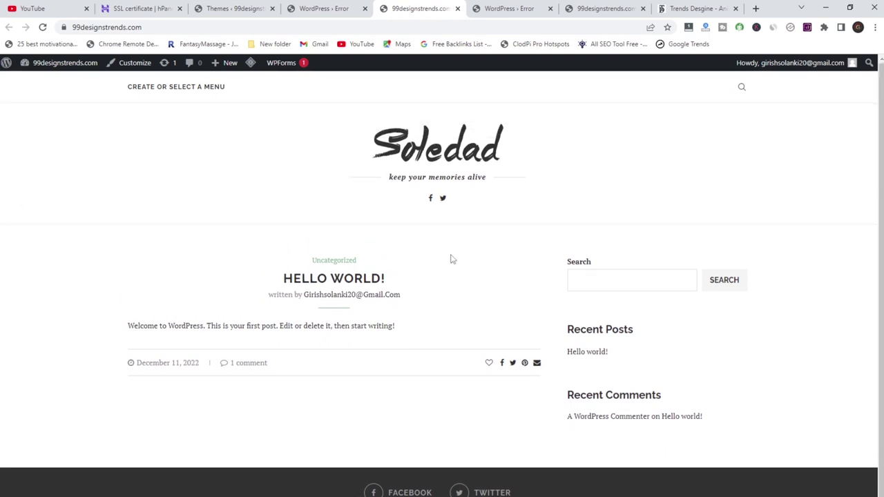
left_click(310, 7)
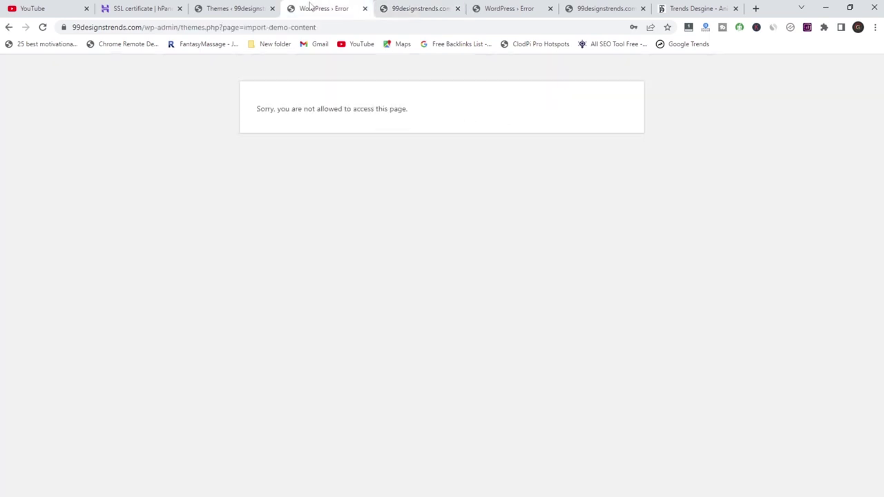
- Close the demo import error tab and open the Soledad theme's details from the installed themes
left_click(364, 8)
left_click(235, 9)
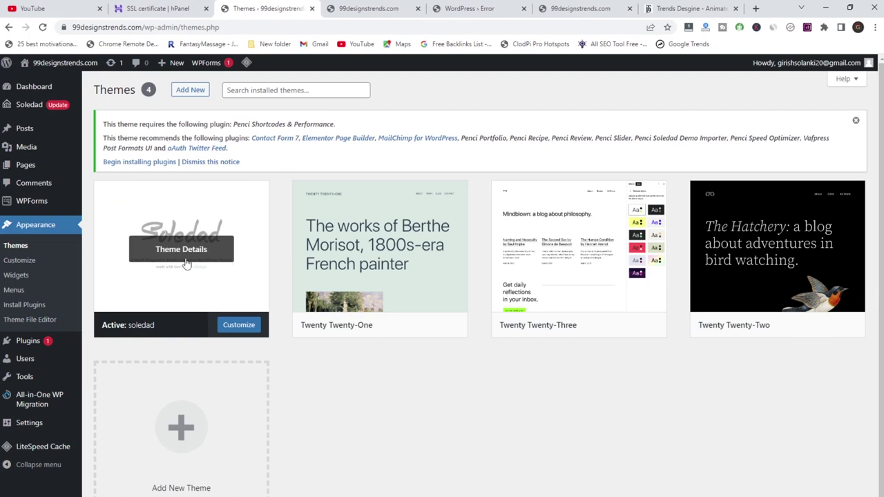
left_click(186, 260)
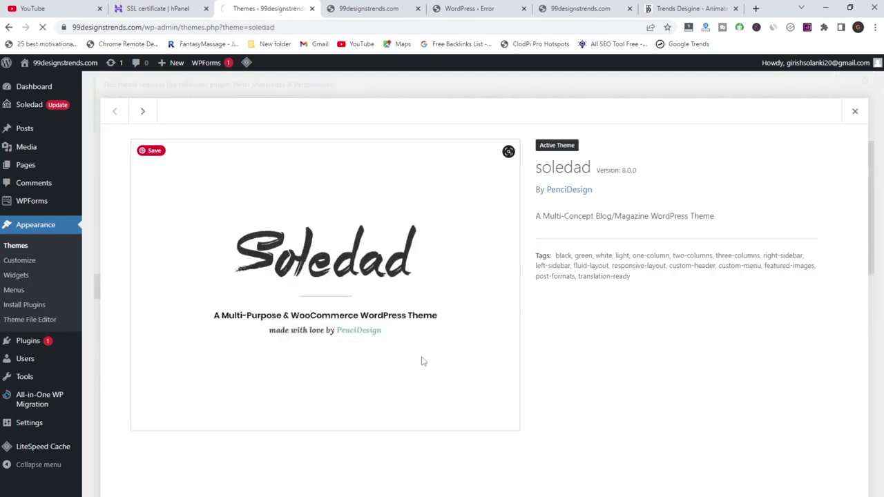
- Open the theme's plugin installation page and bulk-install all 12 listed plugins, from Penci Shortcodes & Performance onward
scroll(350, 300, "down", 3)
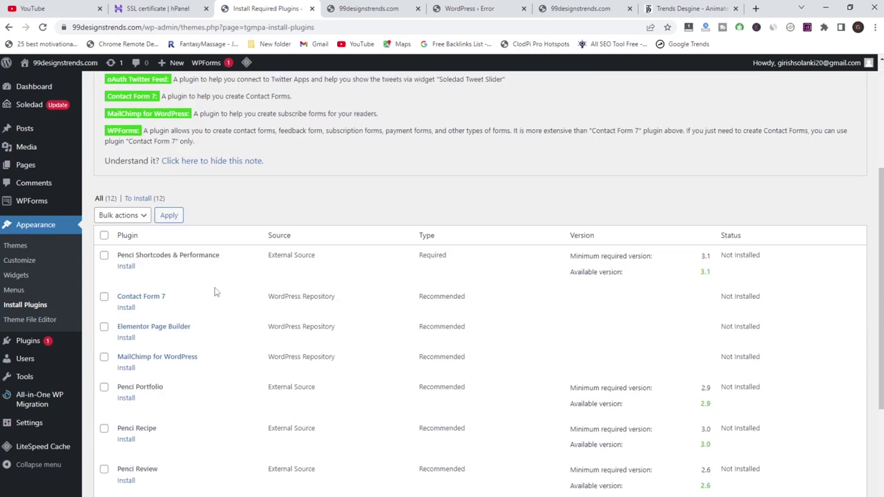
left_click(116, 217)
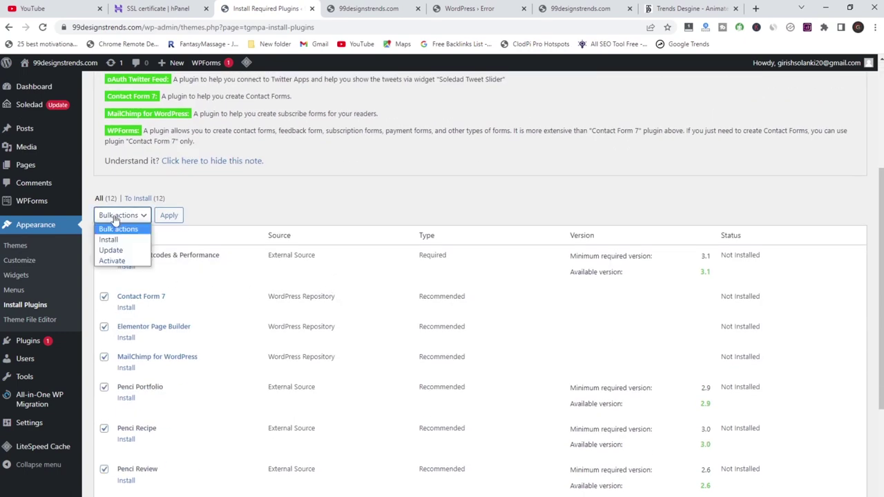
left_click(126, 240)
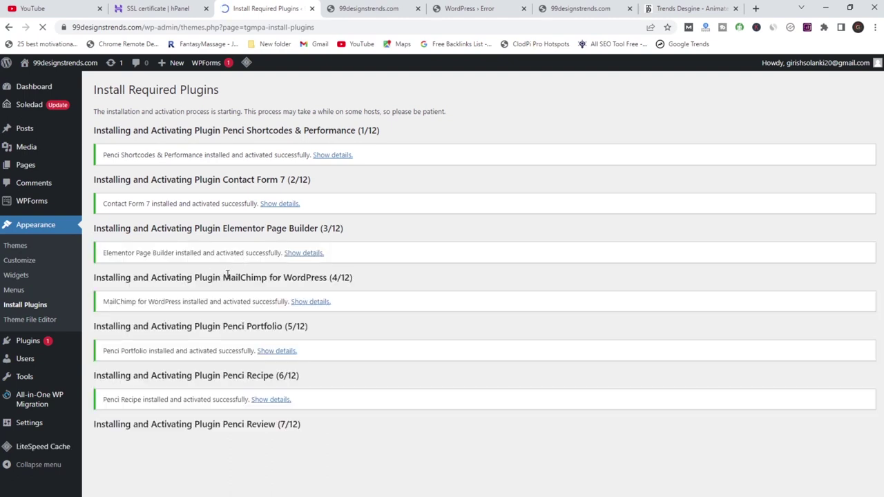
scroll(417, 345, "down", 3)
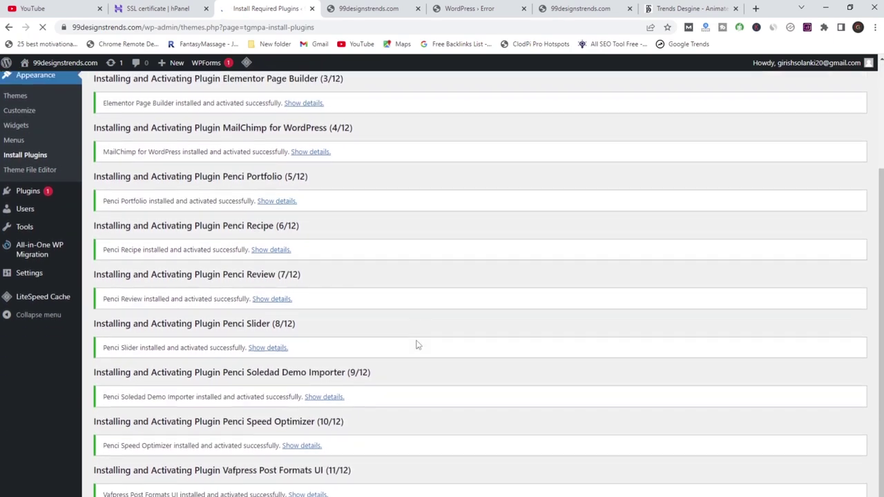
scroll(417, 345, "down", 2)
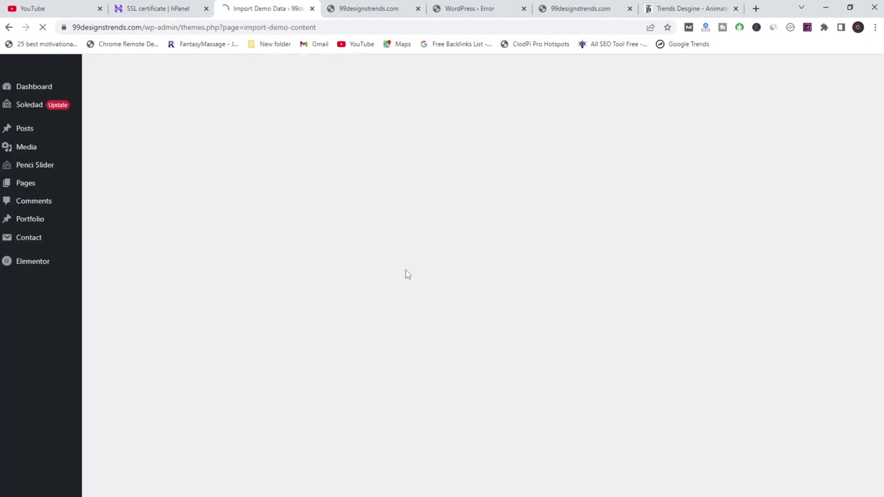
- Open the Import Demo Data page and look through the available Soledad demos, from Adventure Blog to Vintage Blog
scroll(404, 264, "down", 3)
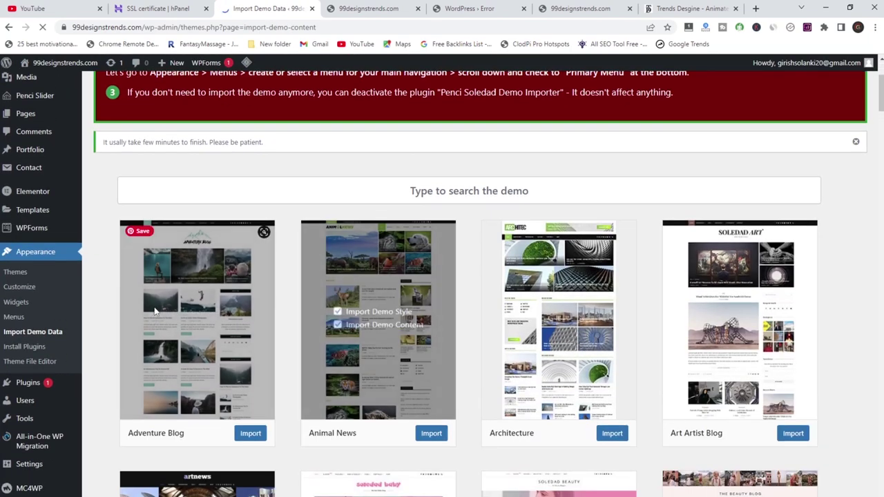
scroll(700, 299, "down", 2)
scroll(628, 305, "down", 4)
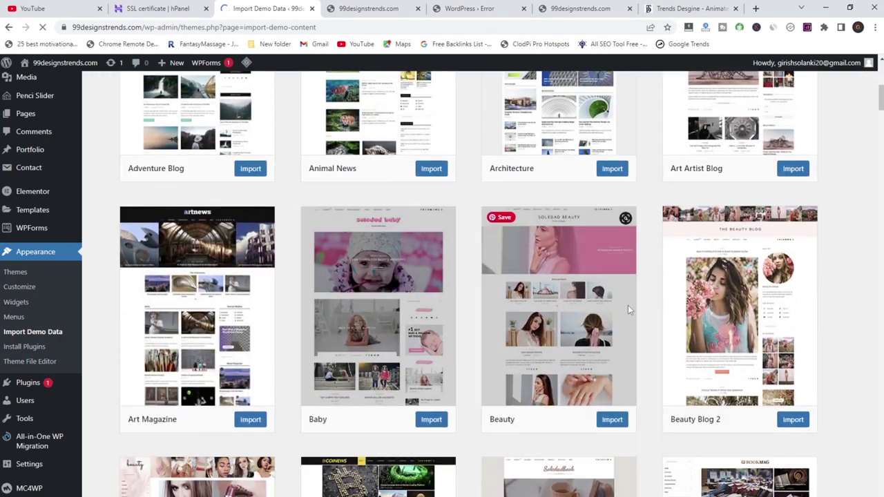
scroll(409, 310, "down", 2)
scroll(656, 319, "down", 5)
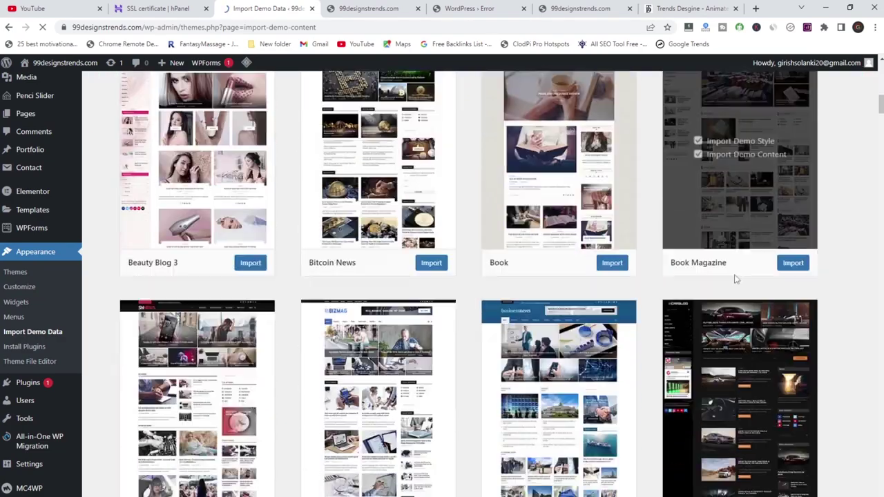
scroll(691, 304, "down", 2)
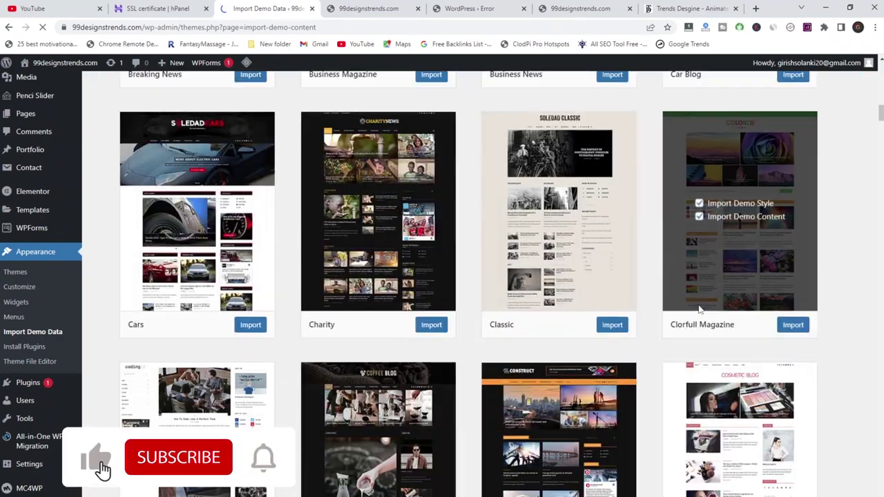
scroll(211, 332, "down", 3)
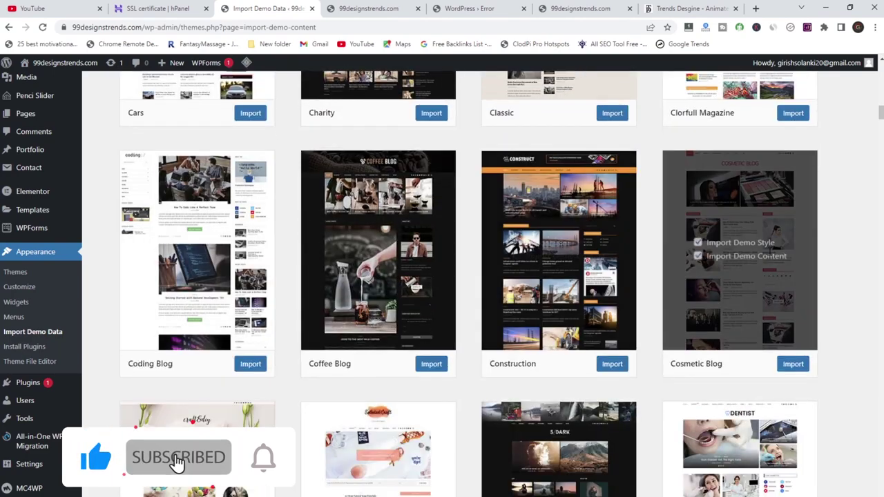
scroll(600, 308, "down", 2)
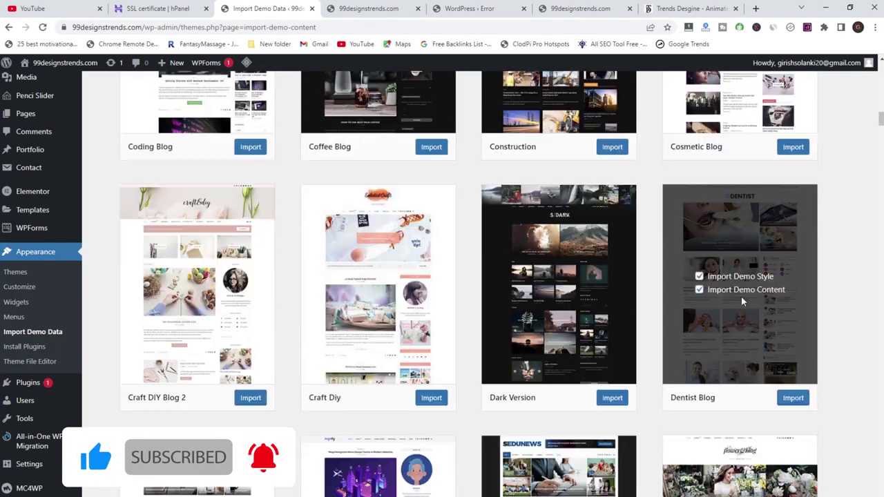
scroll(691, 297, "down", 4)
scroll(314, 304, "down", 9)
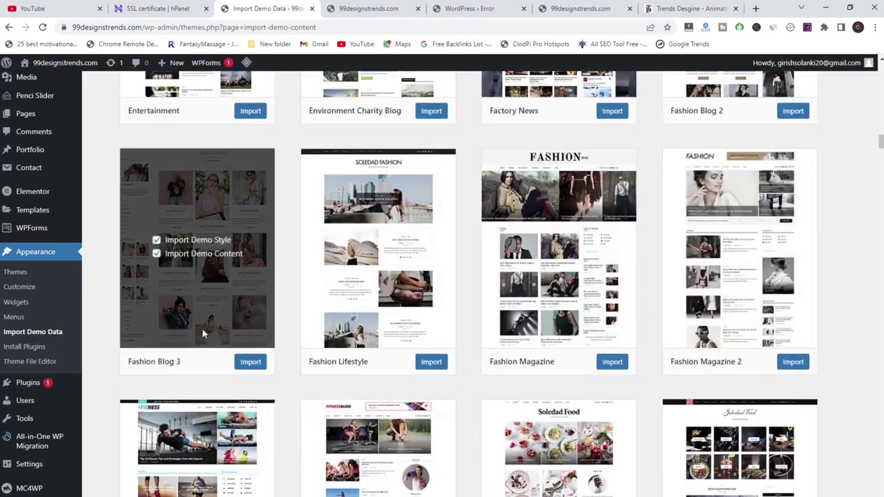
scroll(190, 346, "down", 2)
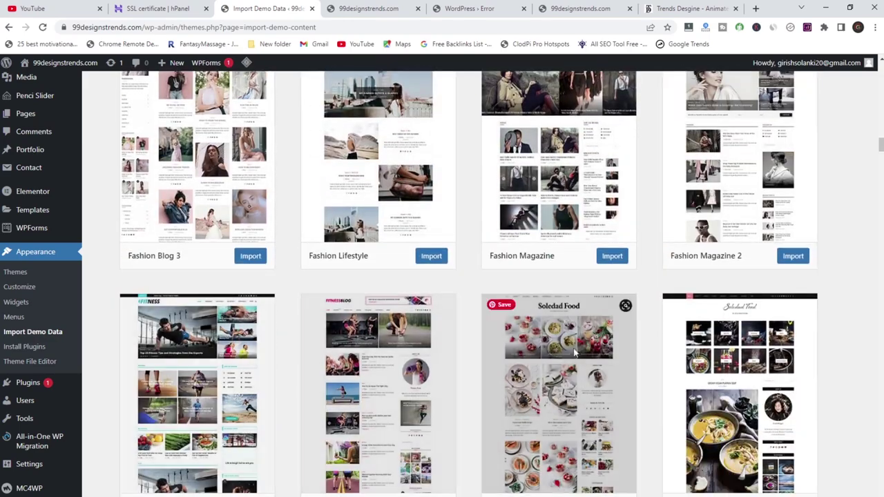
scroll(608, 353, "up", 2)
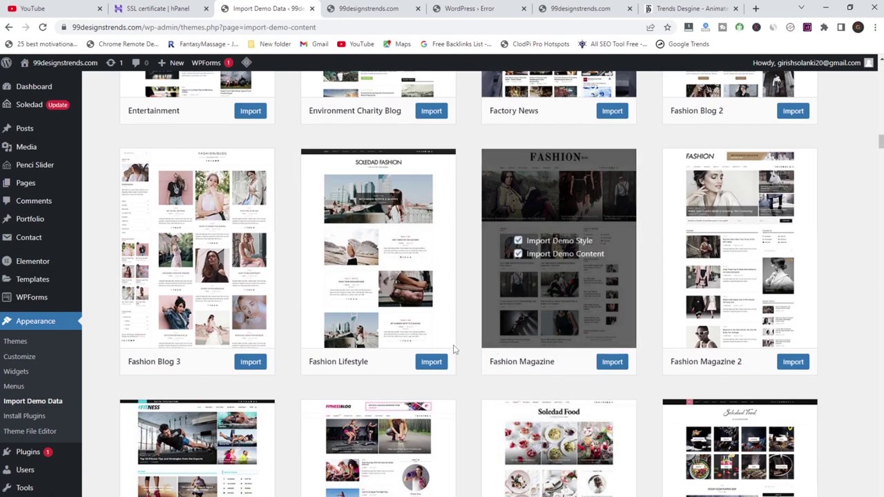
scroll(308, 357, "down", 2)
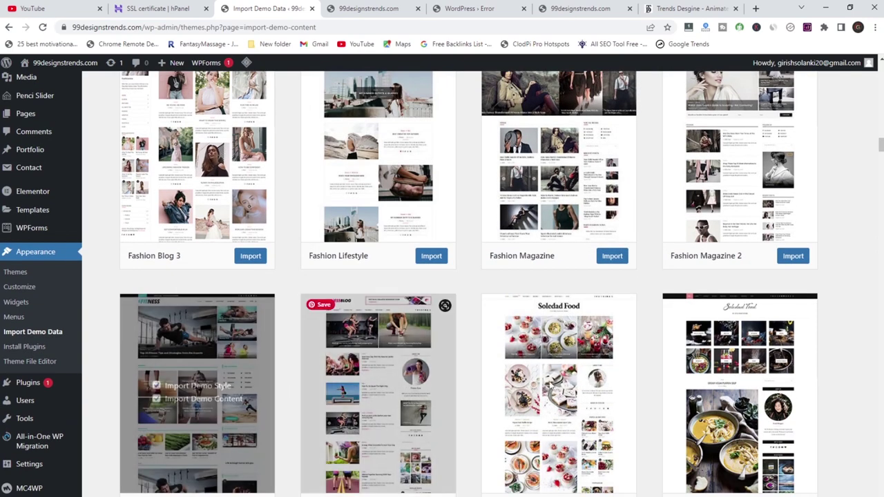
scroll(801, 352, "down", 3)
scroll(335, 373, "down", 4)
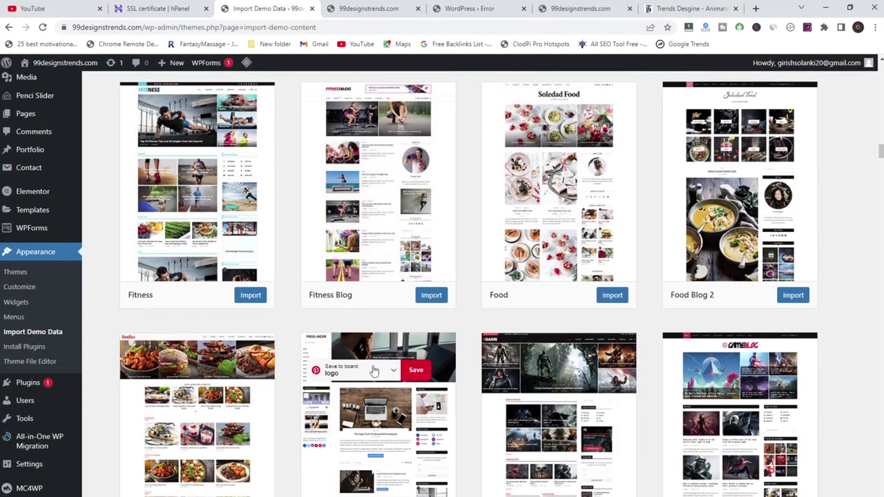
scroll(330, 329, "down", 3)
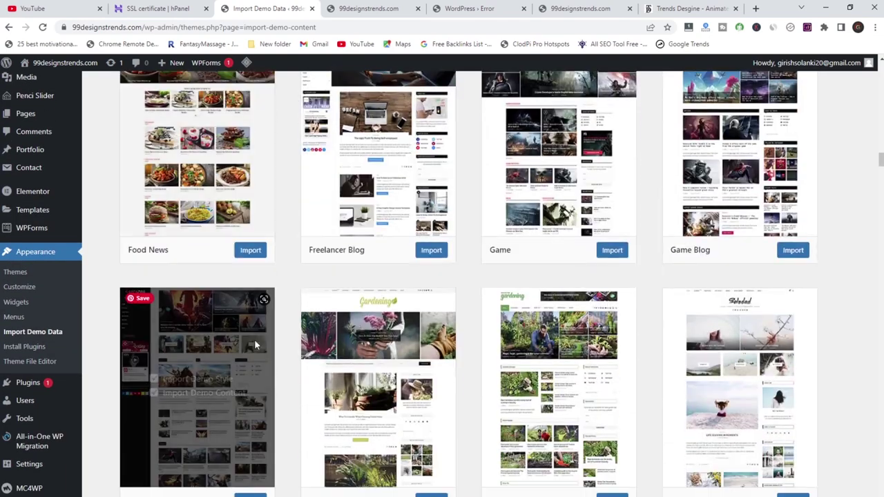
scroll(732, 332, "down", 3)
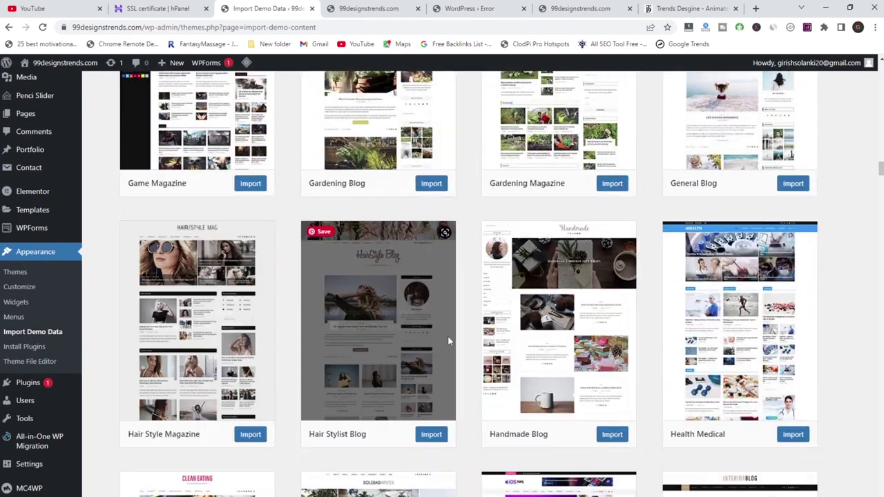
scroll(739, 324, "down", 3)
scroll(388, 364, "down", 2)
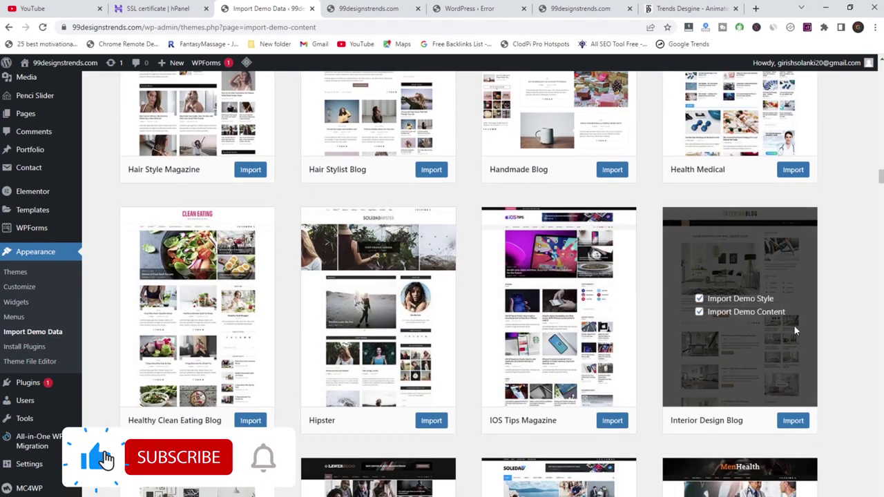
scroll(795, 332, "down", 2)
scroll(553, 346, "down", 1)
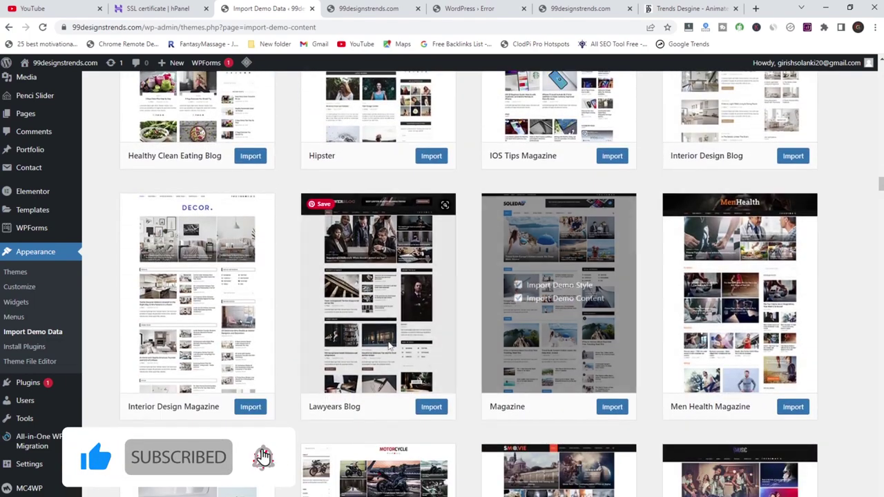
scroll(239, 359, "down", 2)
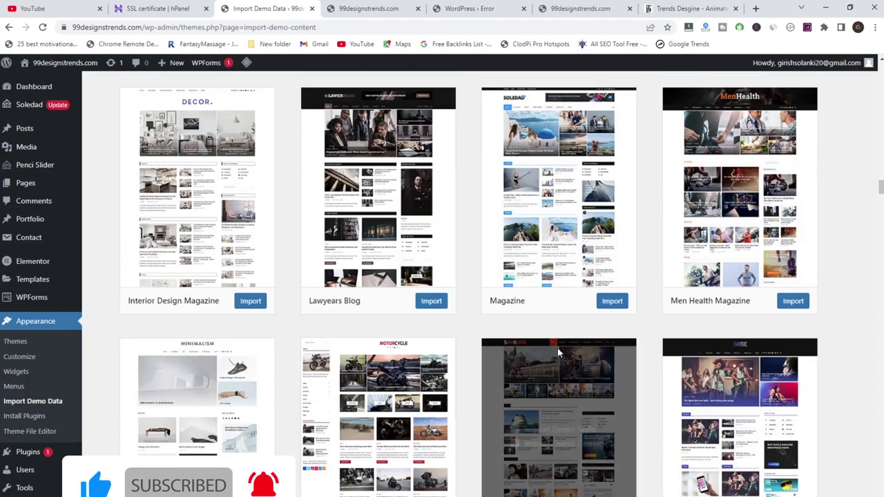
scroll(557, 349, "down", 5)
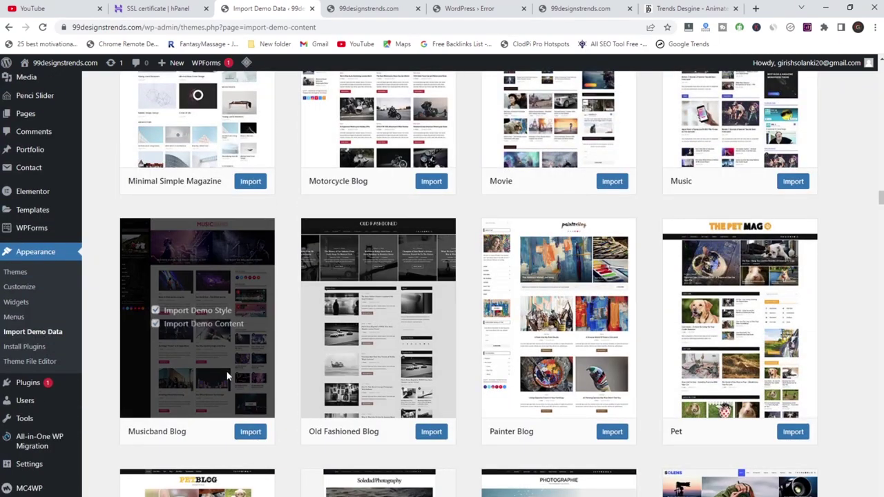
scroll(691, 328, "down", 3)
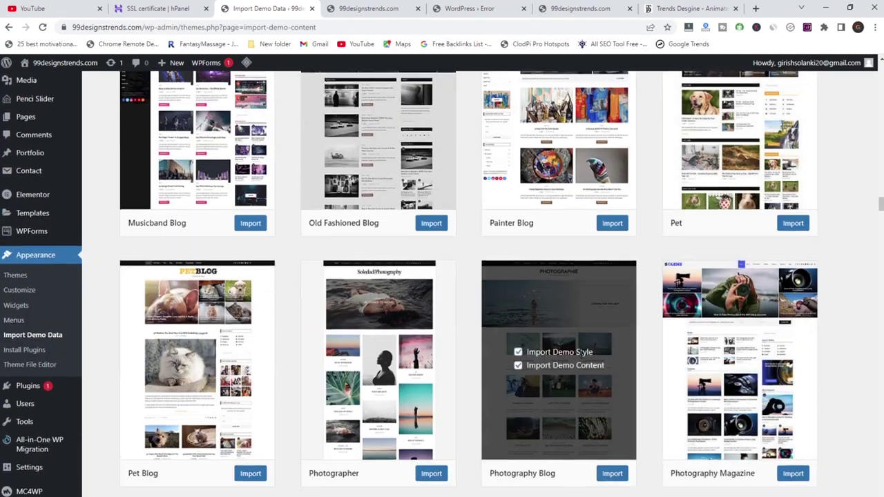
scroll(542, 304, "up", 2)
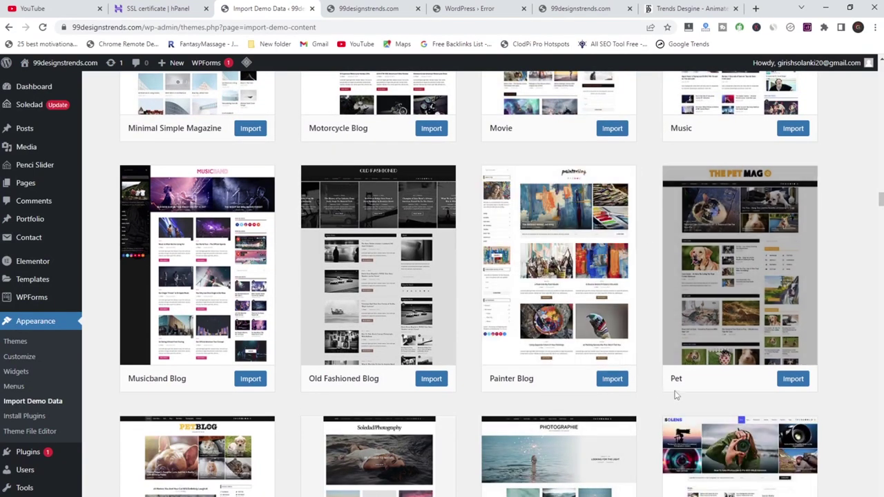
scroll(610, 319, "down", 2)
scroll(610, 319, "down", 1)
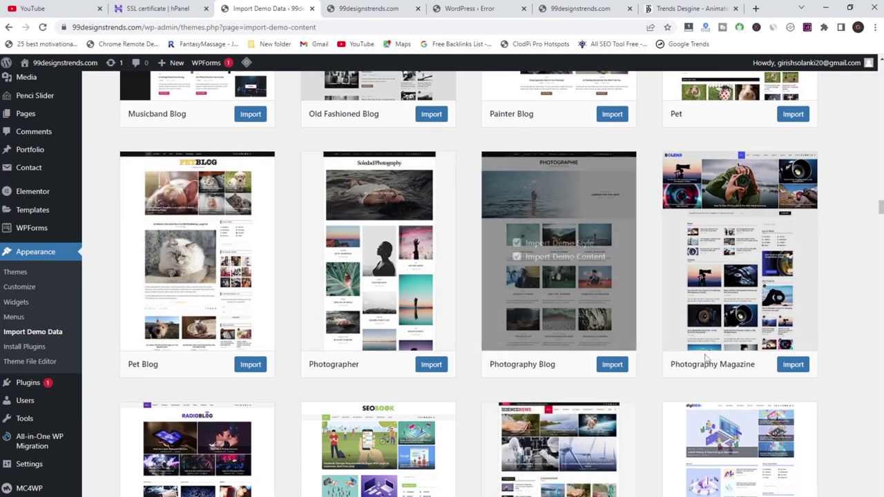
scroll(612, 367, "down", 2)
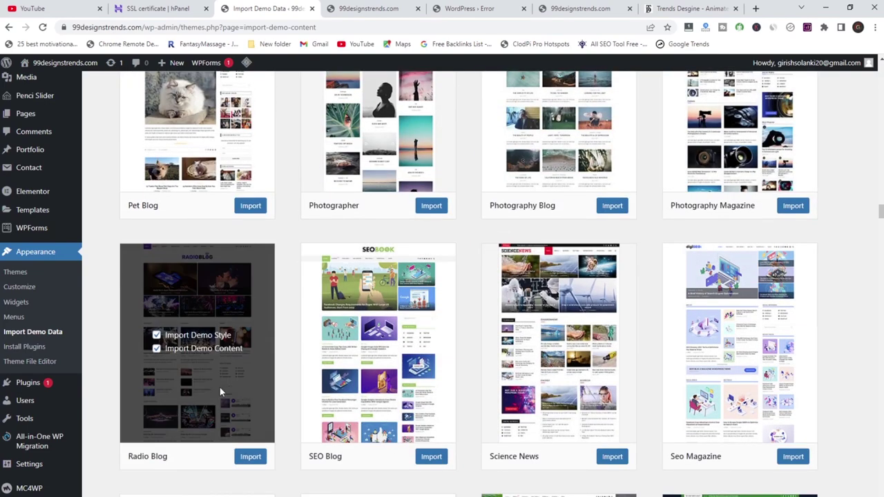
scroll(747, 358, "down", 3)
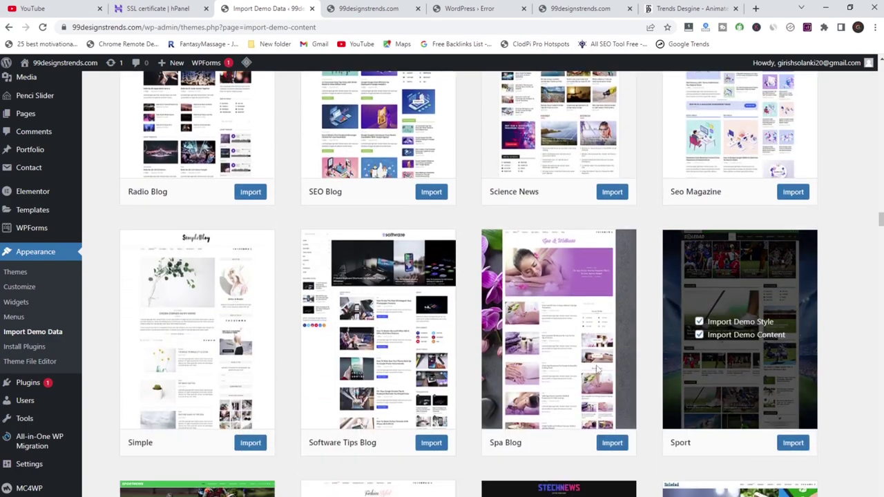
scroll(663, 373, "down", 5)
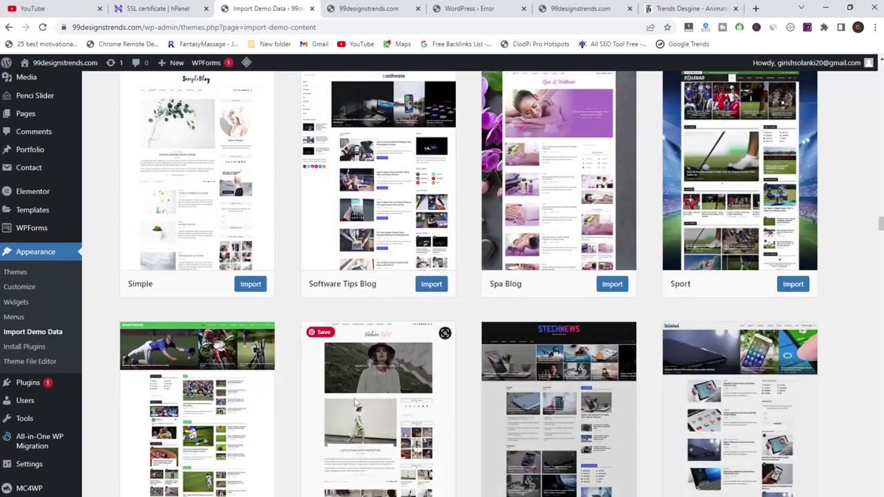
scroll(695, 353, "down", 3)
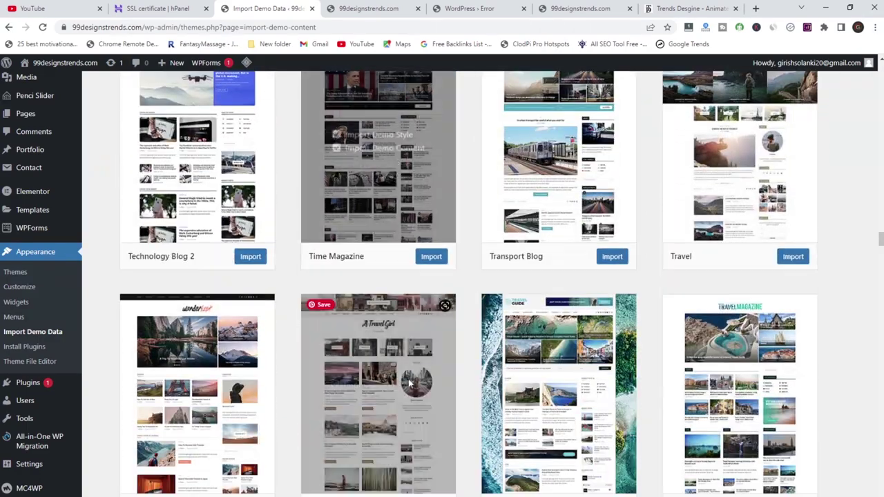
scroll(702, 367, "down", 4)
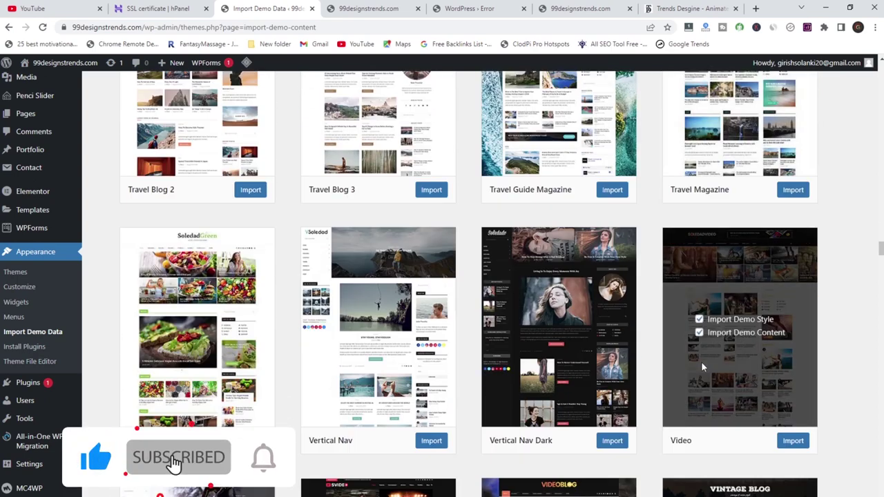
scroll(666, 366, "down", 3)
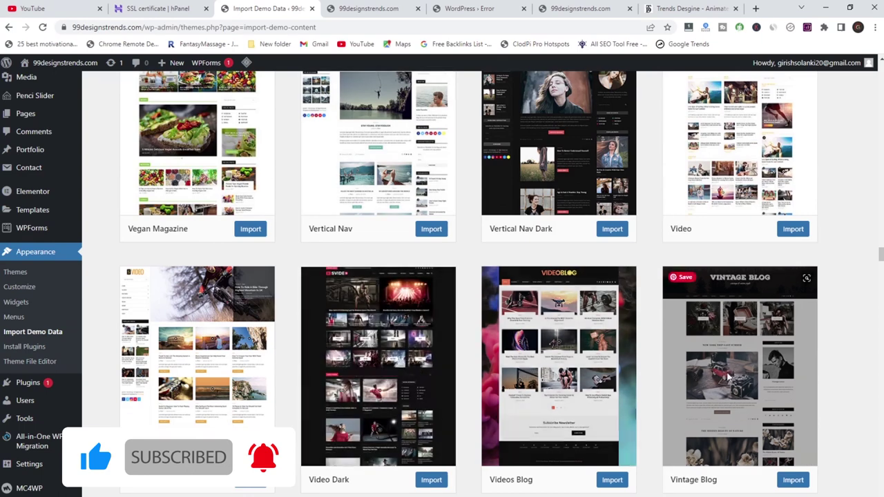